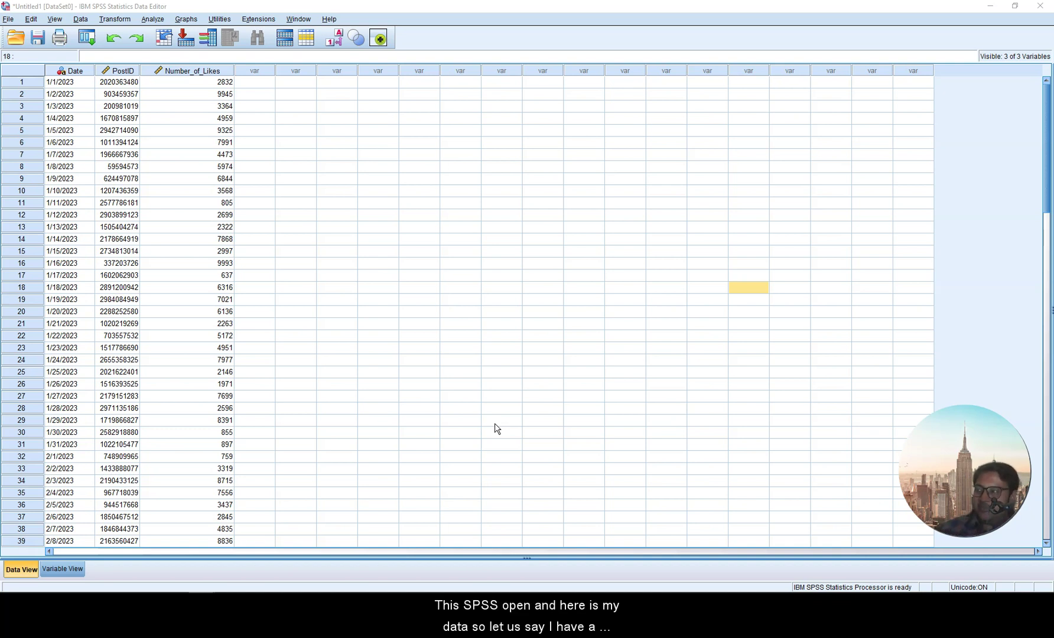
Step: Examine the Date, PostID and Number_of_Likes columns in the dataset
click(171, 106)
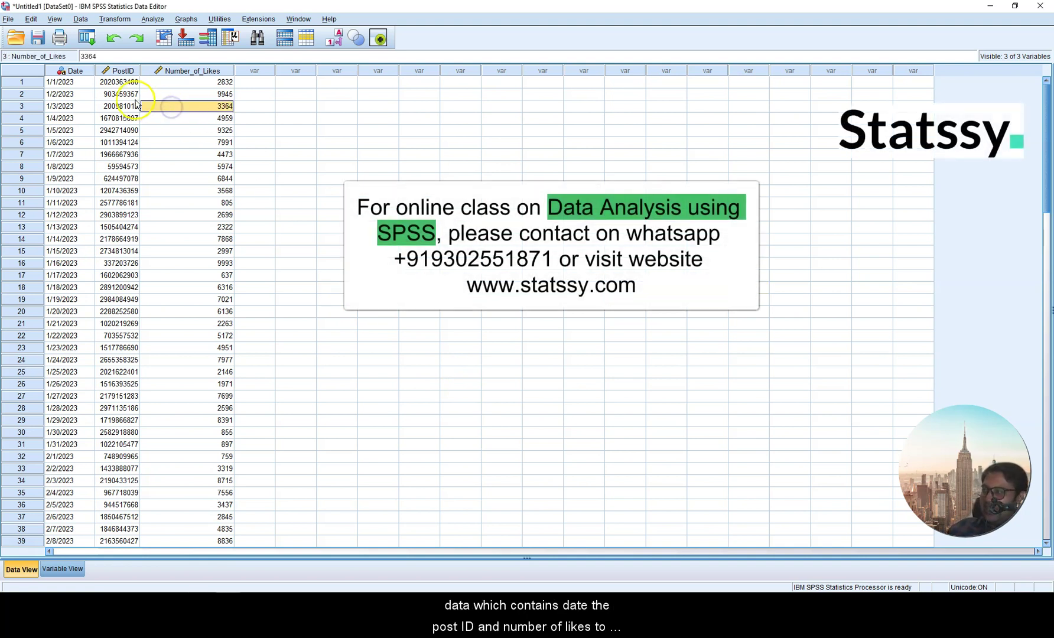
click(65, 81)
drag(65, 81, 97, 131)
drag(118, 82, 131, 122)
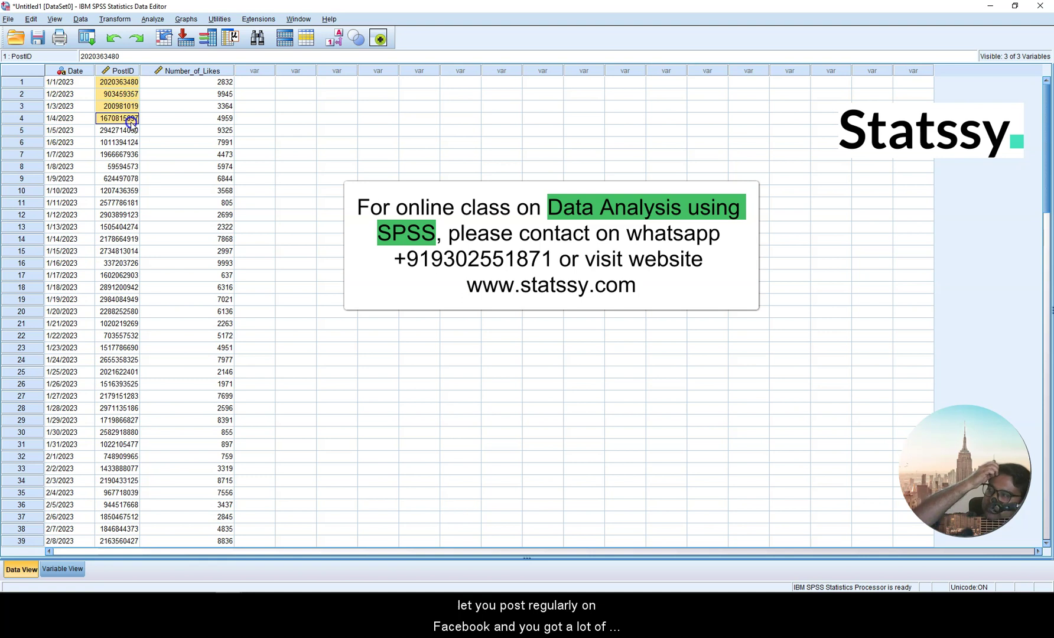
click(195, 84)
drag(195, 86, 195, 152)
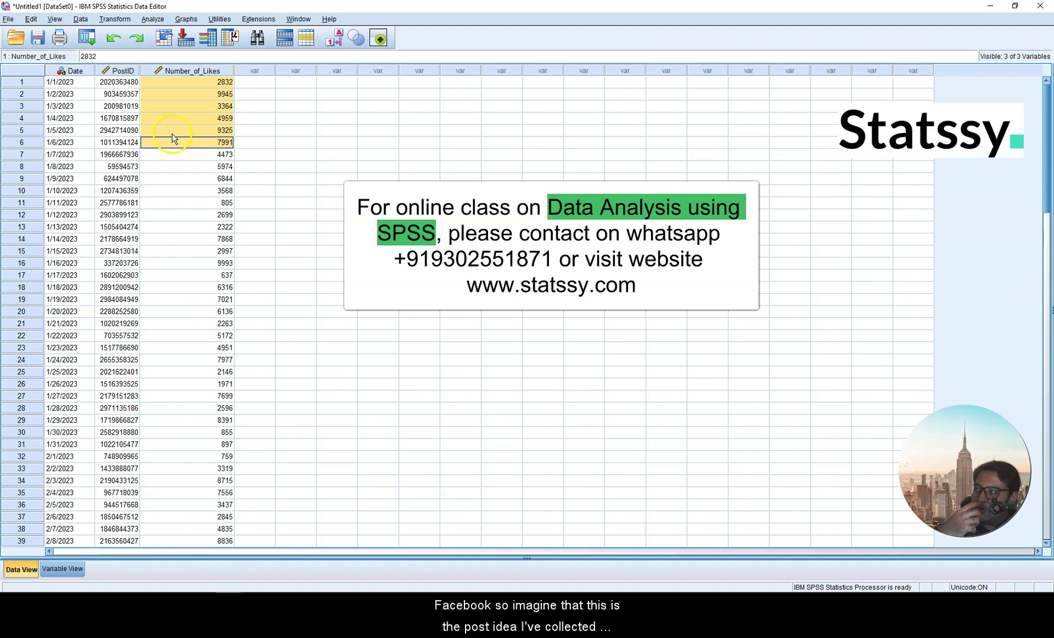
drag(118, 82, 124, 299)
drag(188, 82, 191, 119)
drag(192, 271, 192, 266)
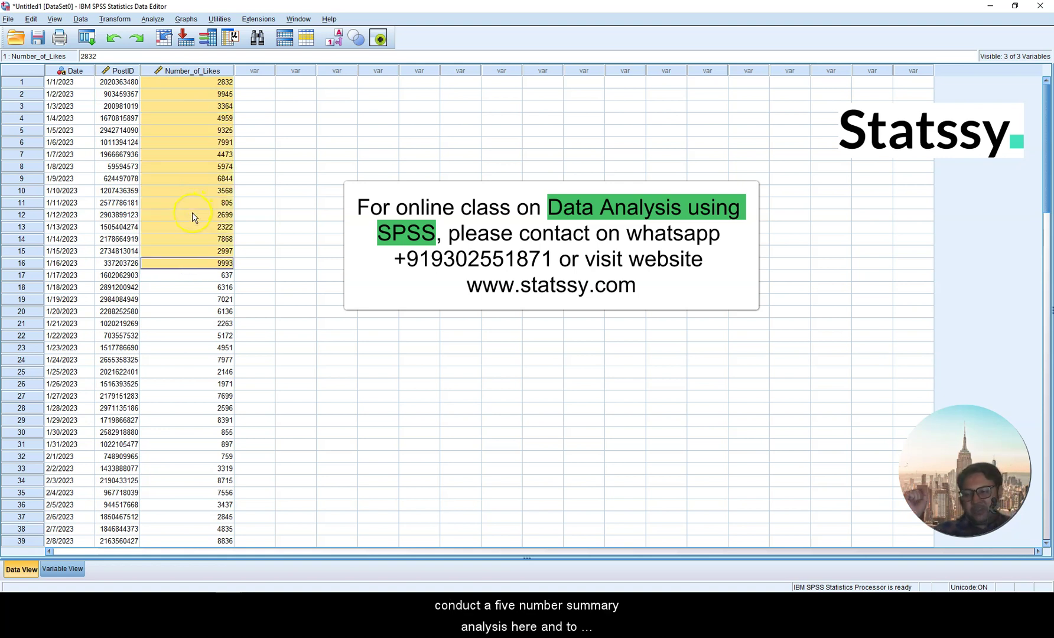
click(192, 178)
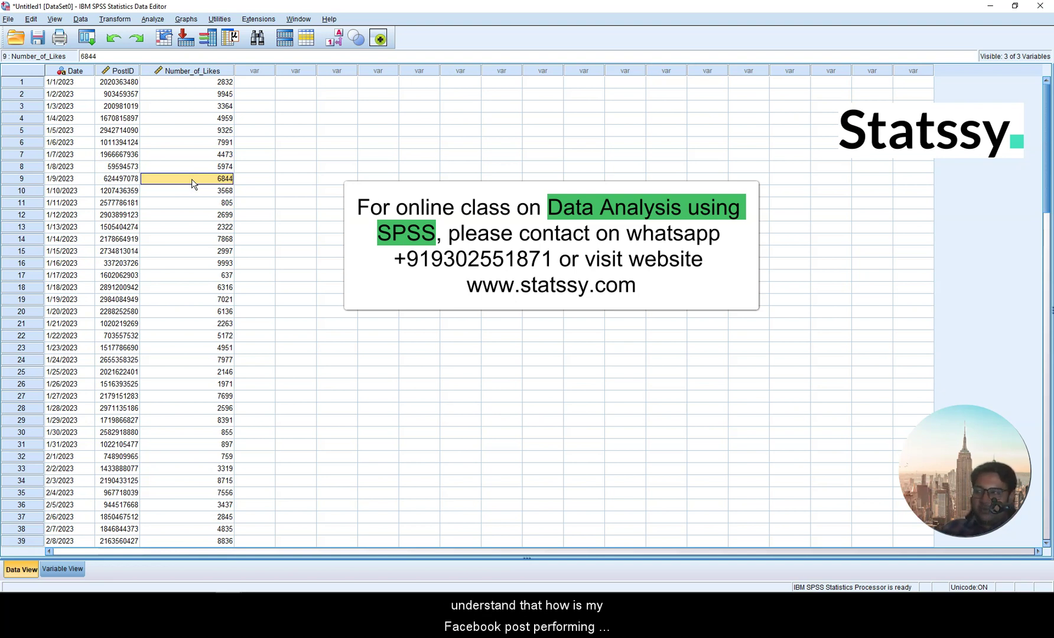
click(193, 129)
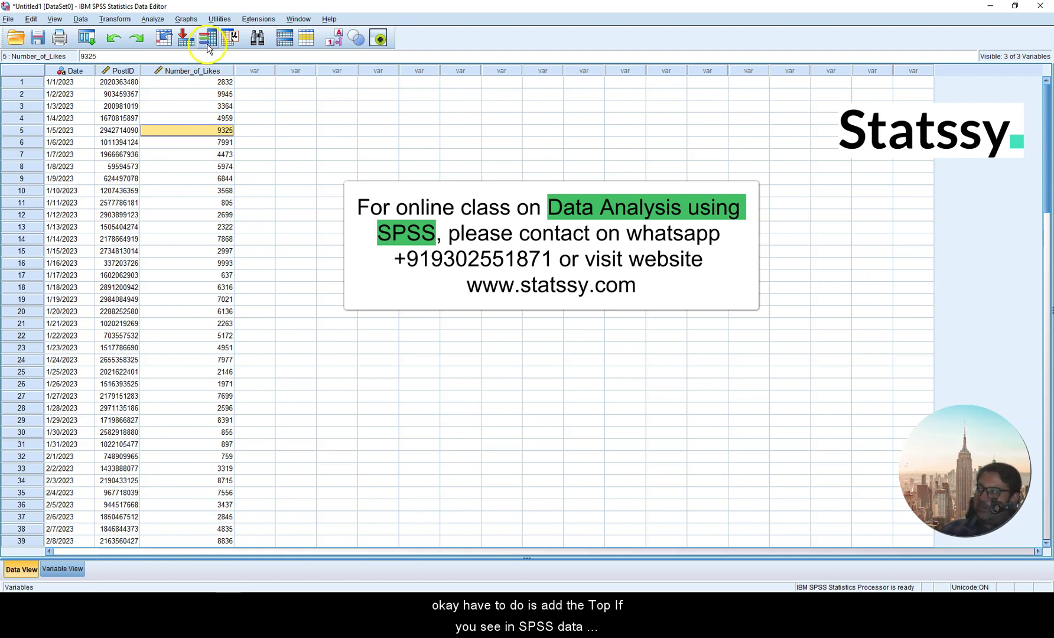
Step: Open the Frequencies analysis and set Number_of_Likes as the only variable to analyse
click(152, 19)
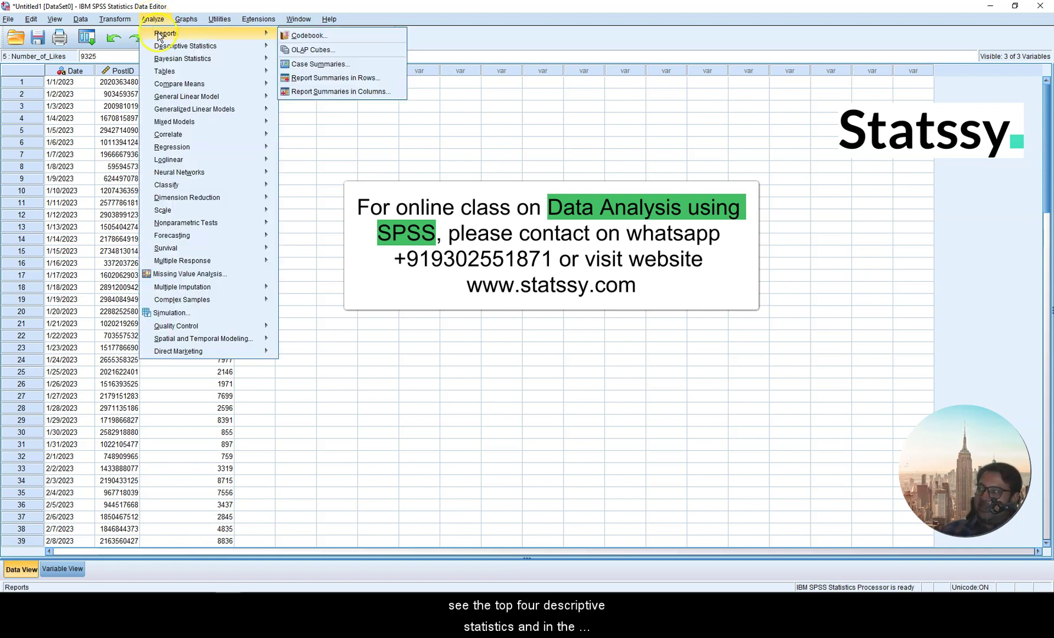
mouse_move(162, 50)
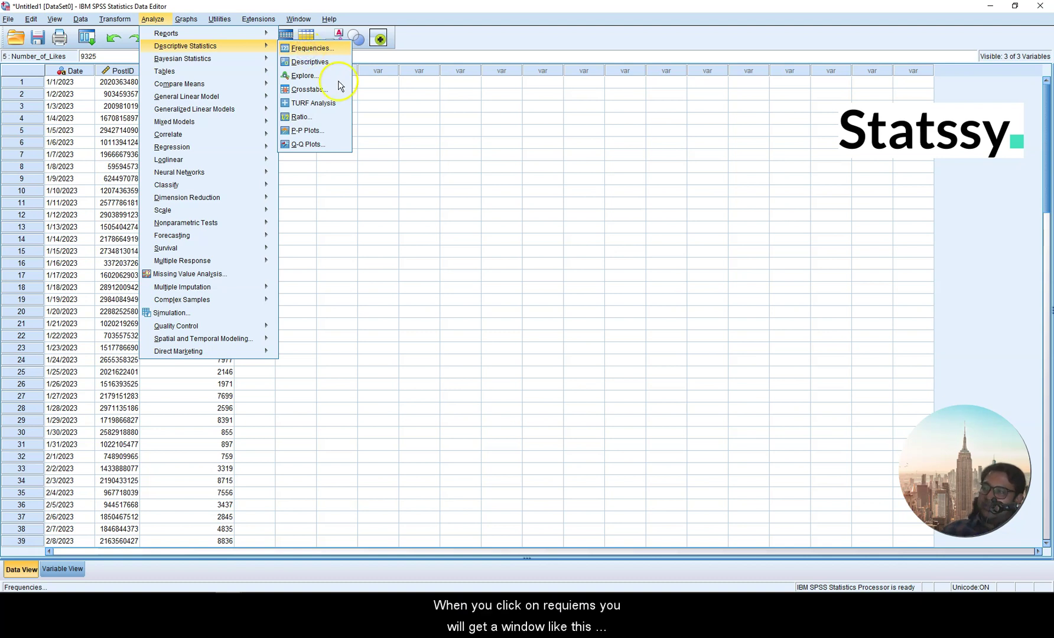
click(307, 50)
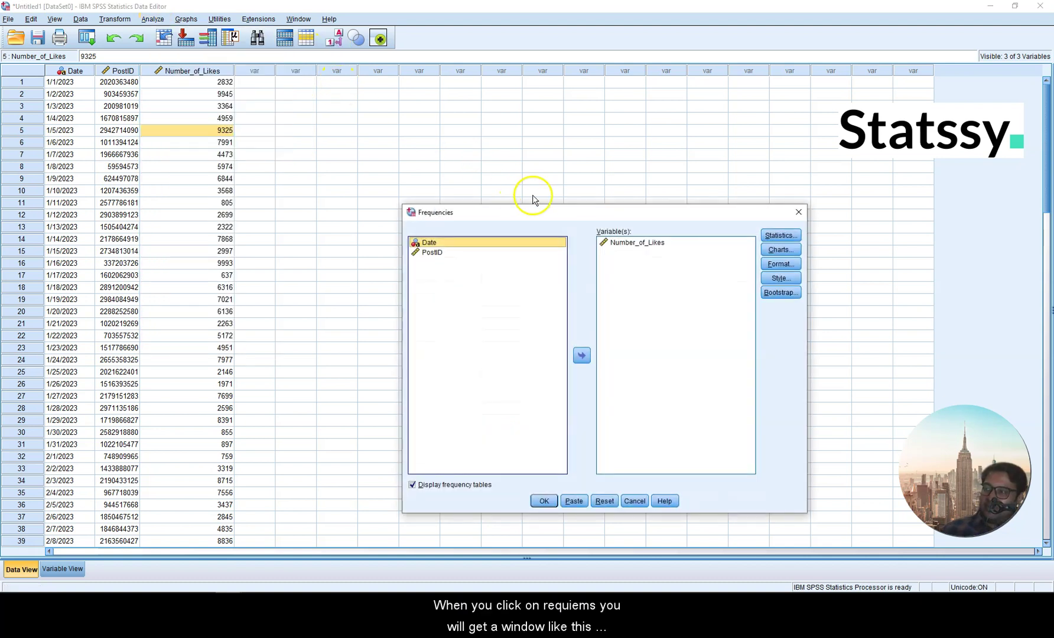
click(636, 243)
click(583, 354)
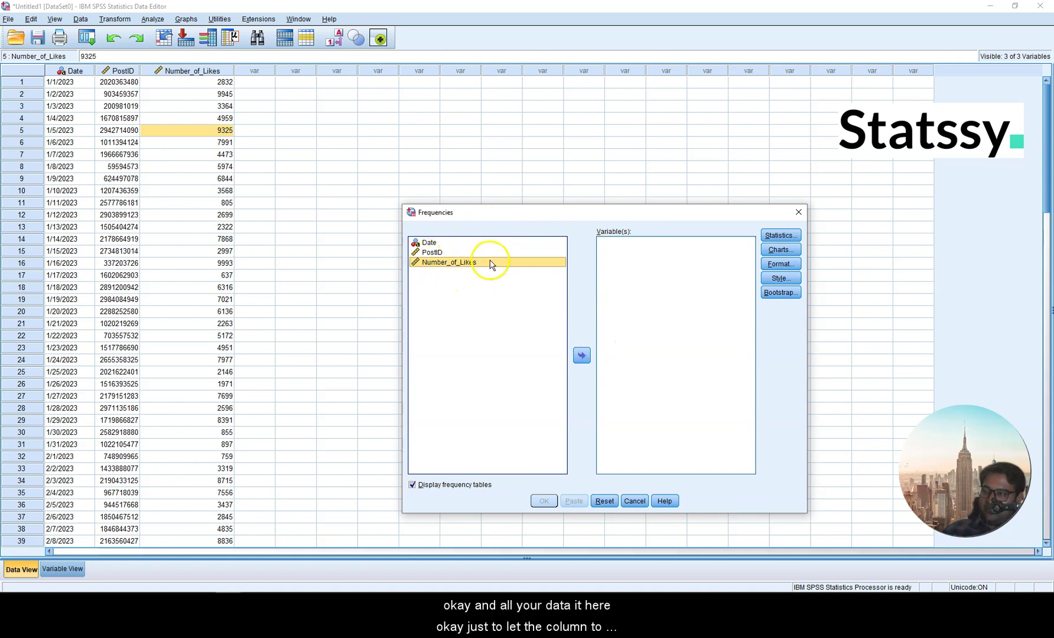
click(444, 267)
click(446, 264)
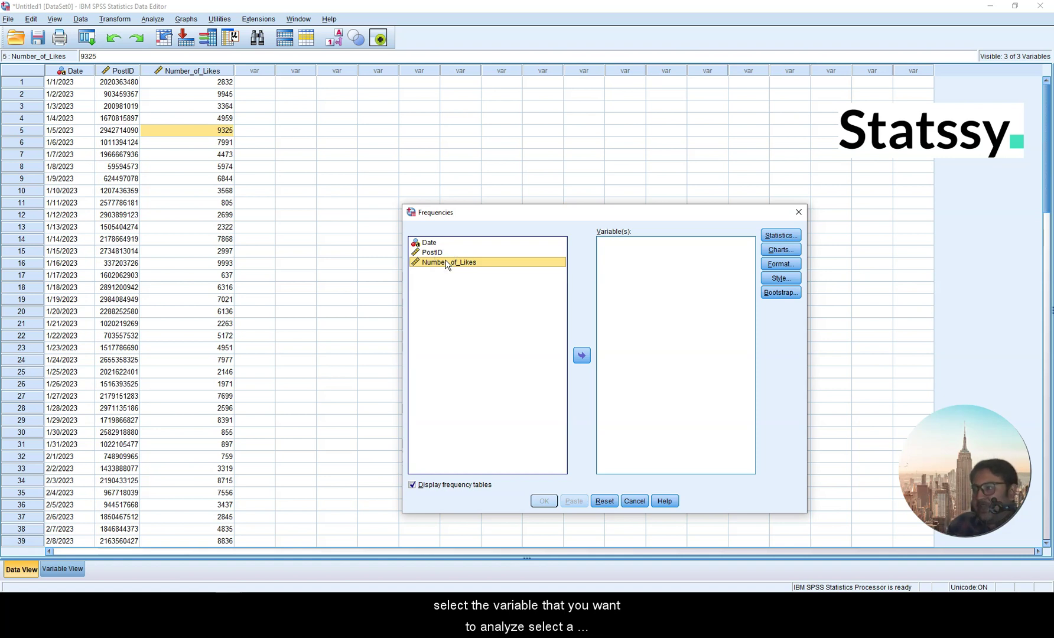
click(452, 269)
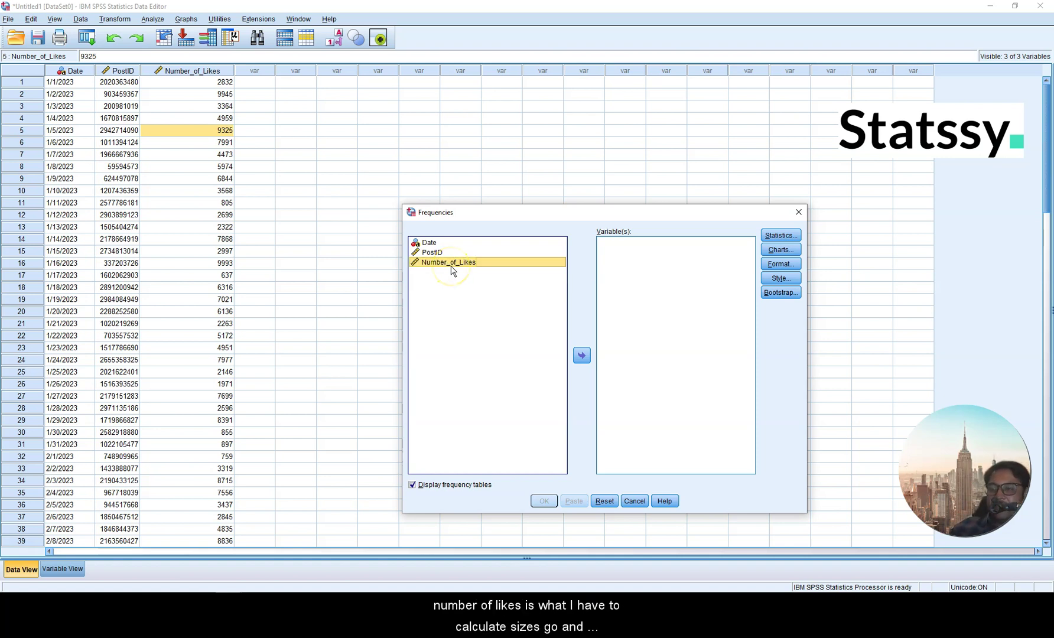
click(581, 355)
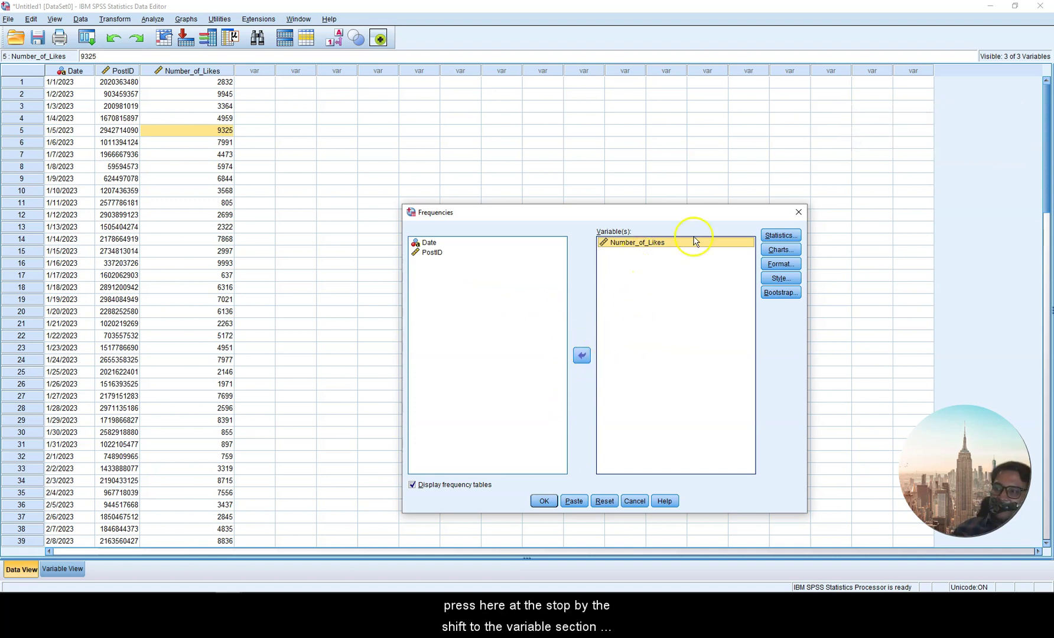
Step: Request quartiles, minimum and maximum as the frequency statistics and run the analysis
click(789, 239)
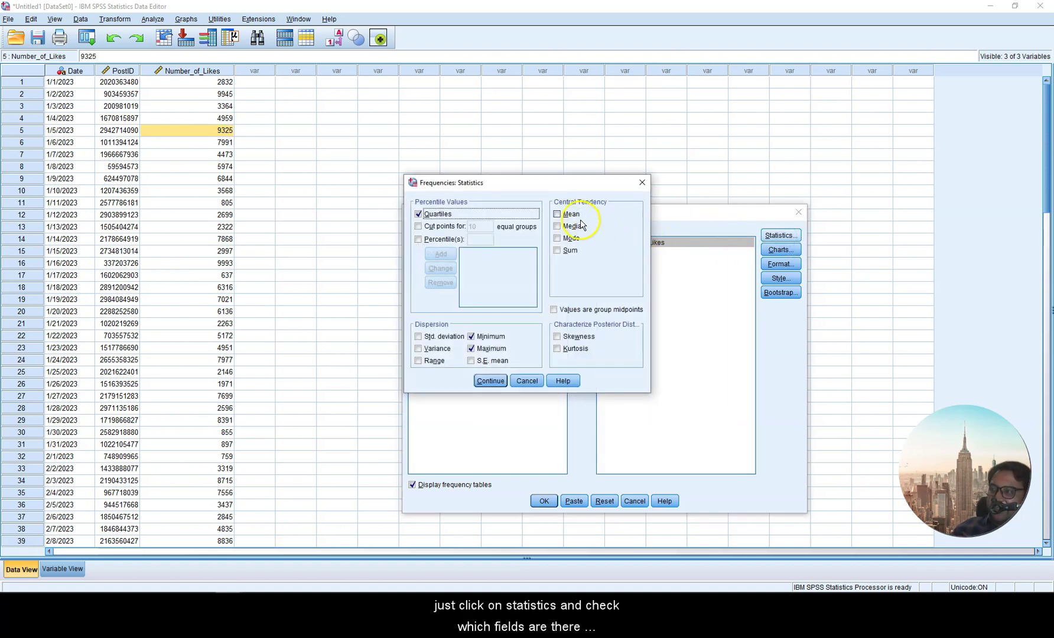
drag(537, 177, 606, 214)
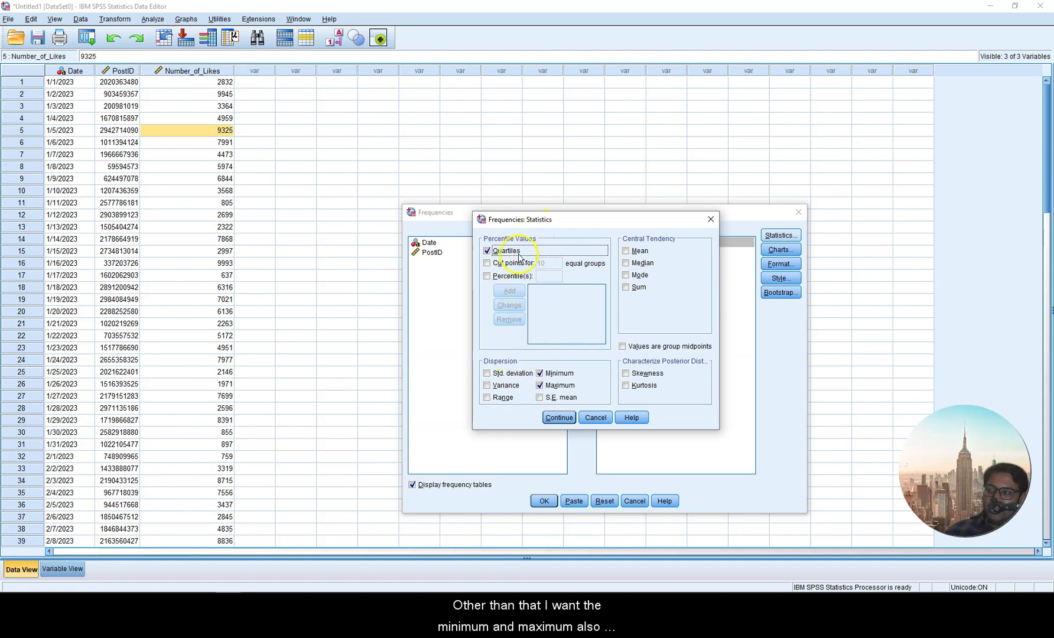
click(561, 375)
click(558, 388)
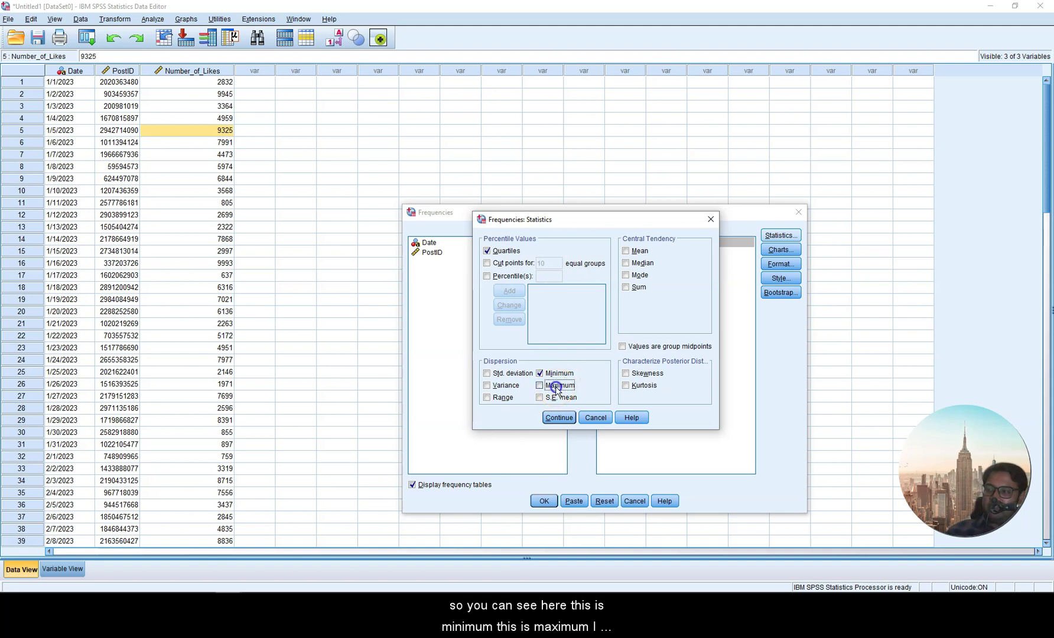
click(559, 418)
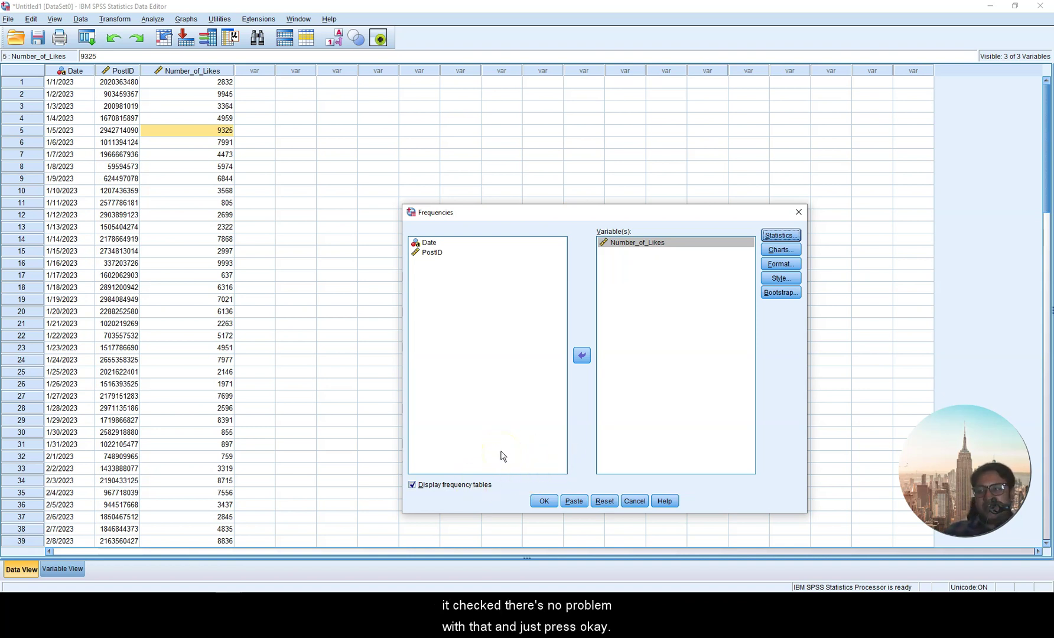
click(544, 501)
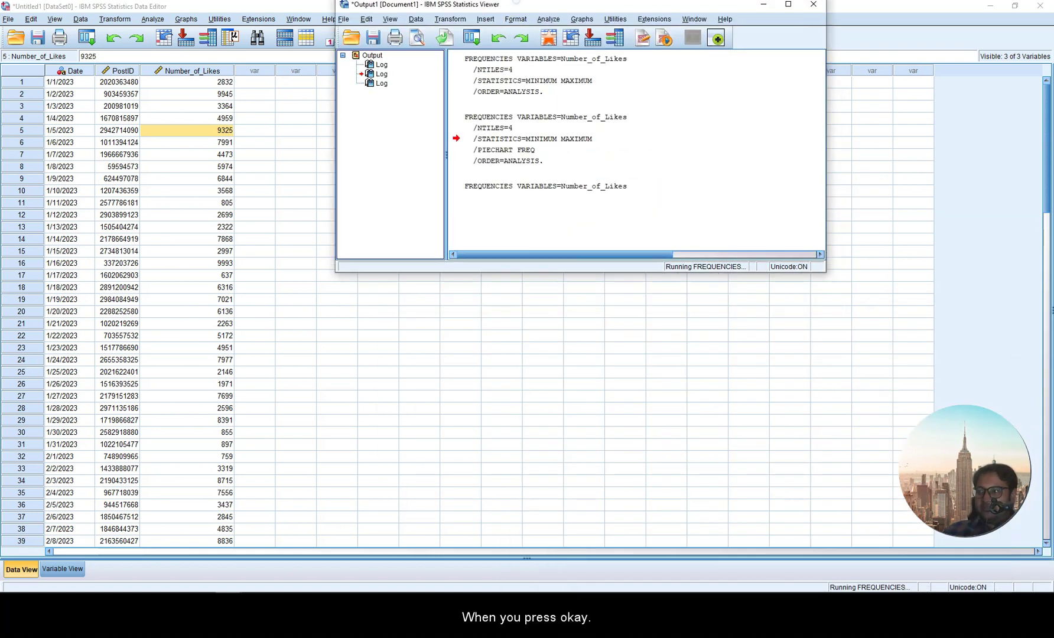
Step: Maximise the output window and examine the Statistics and frequency tables for Number_of_Likes
double_click(516, 3)
click(468, 118)
click(399, 189)
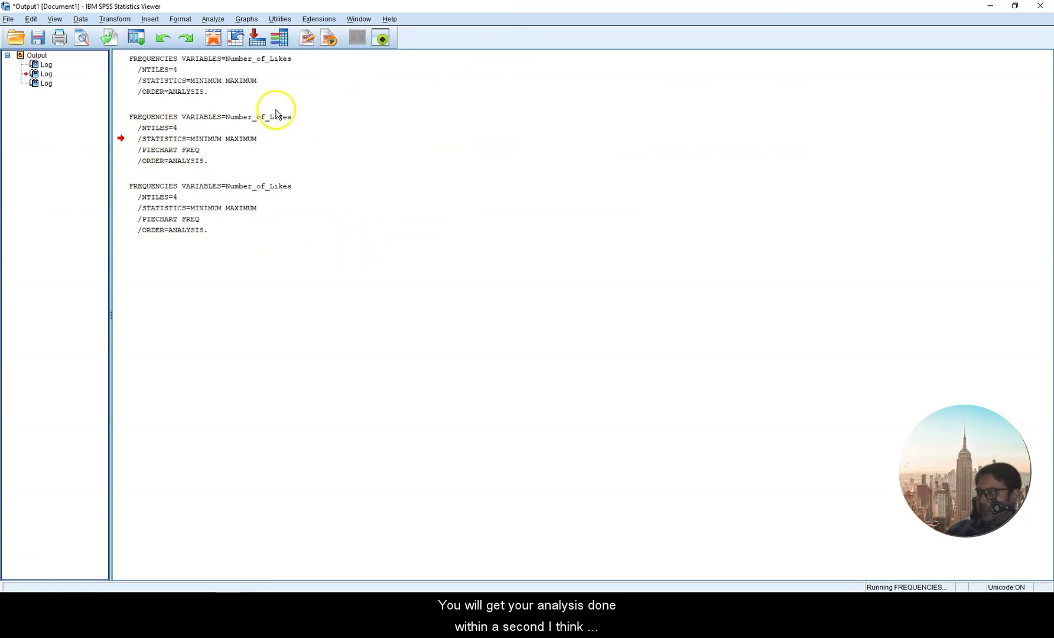
click(35, 74)
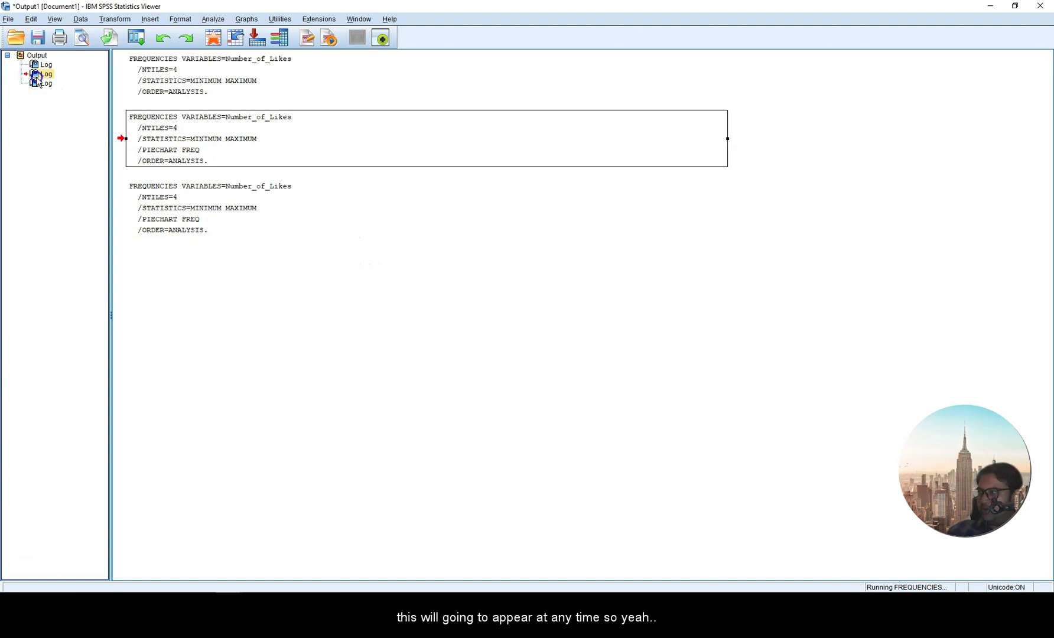
click(37, 83)
click(37, 75)
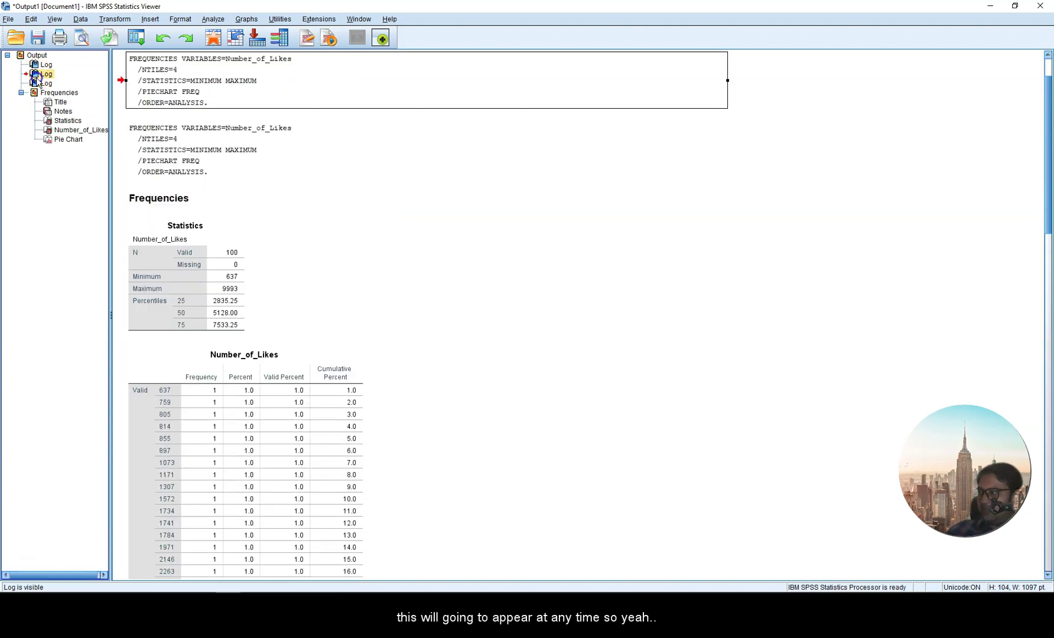
click(34, 93)
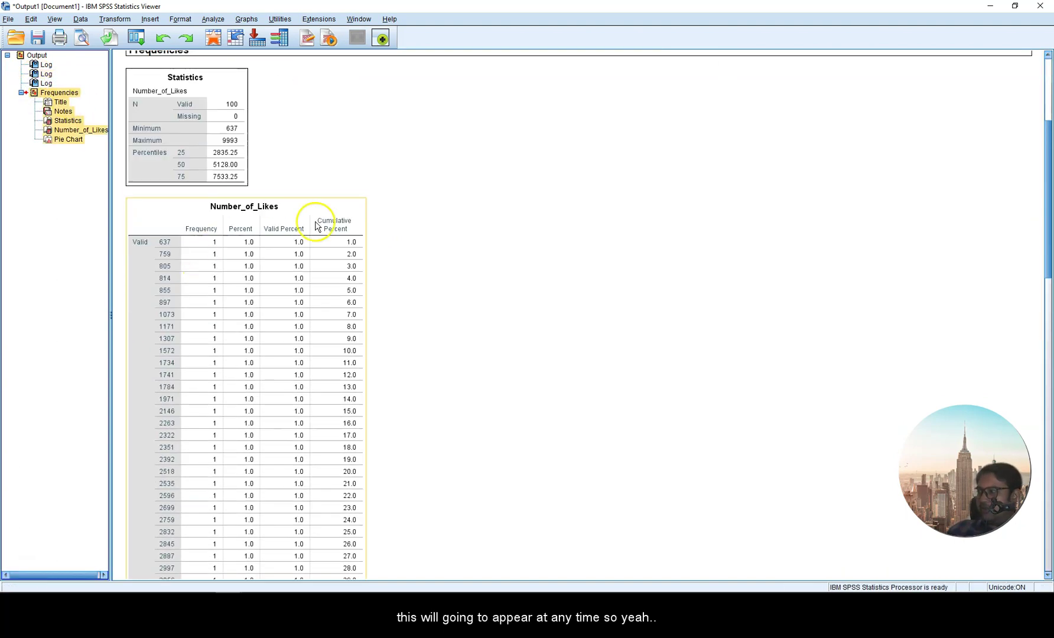
click(412, 310)
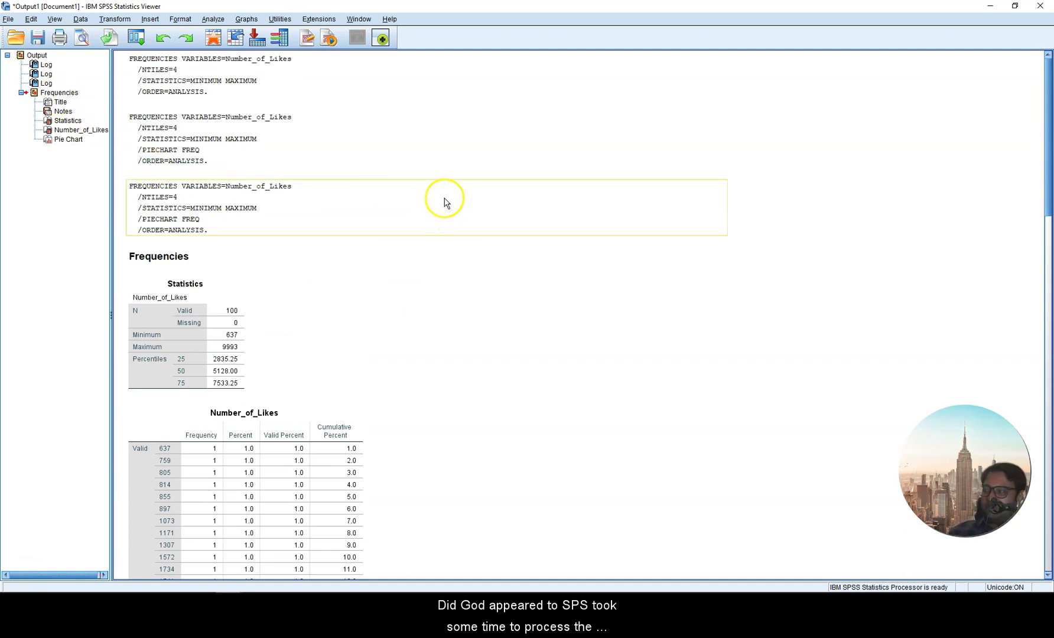
scroll(331, 224, down, 3)
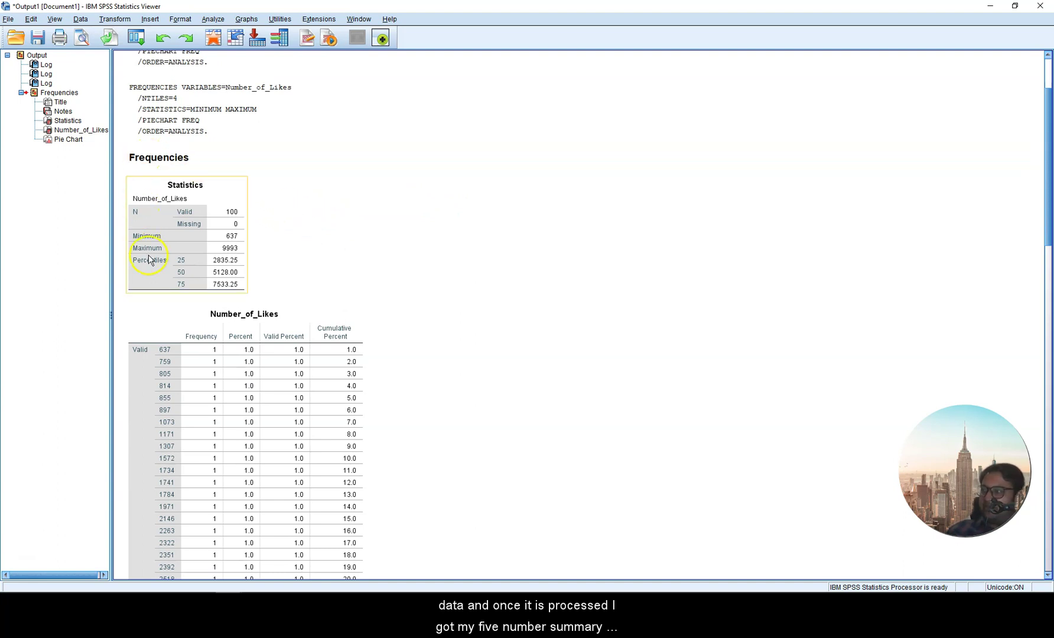
click(180, 203)
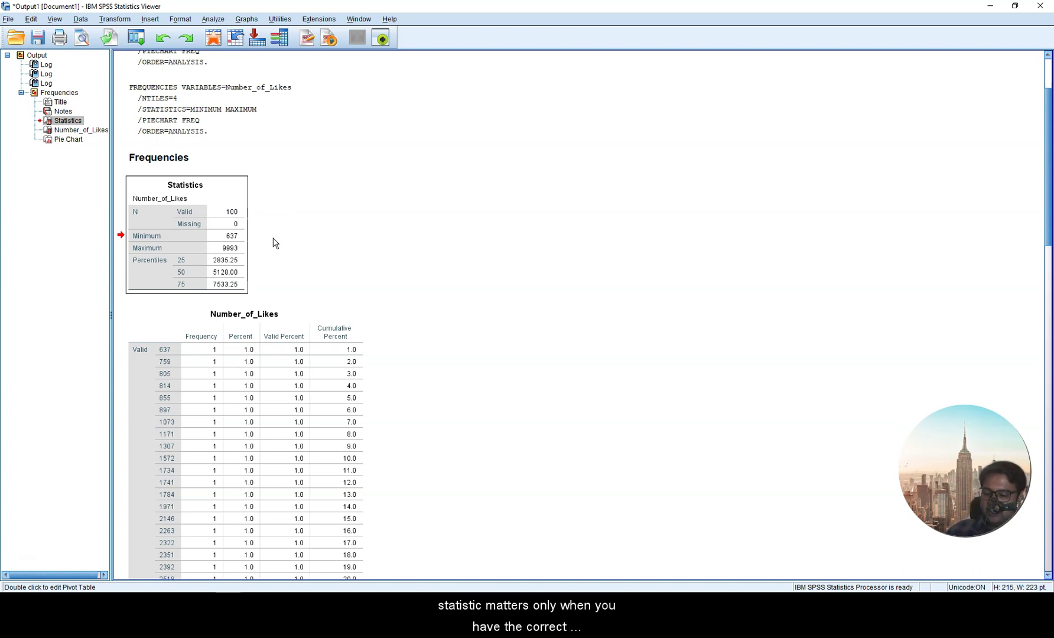
click(365, 245)
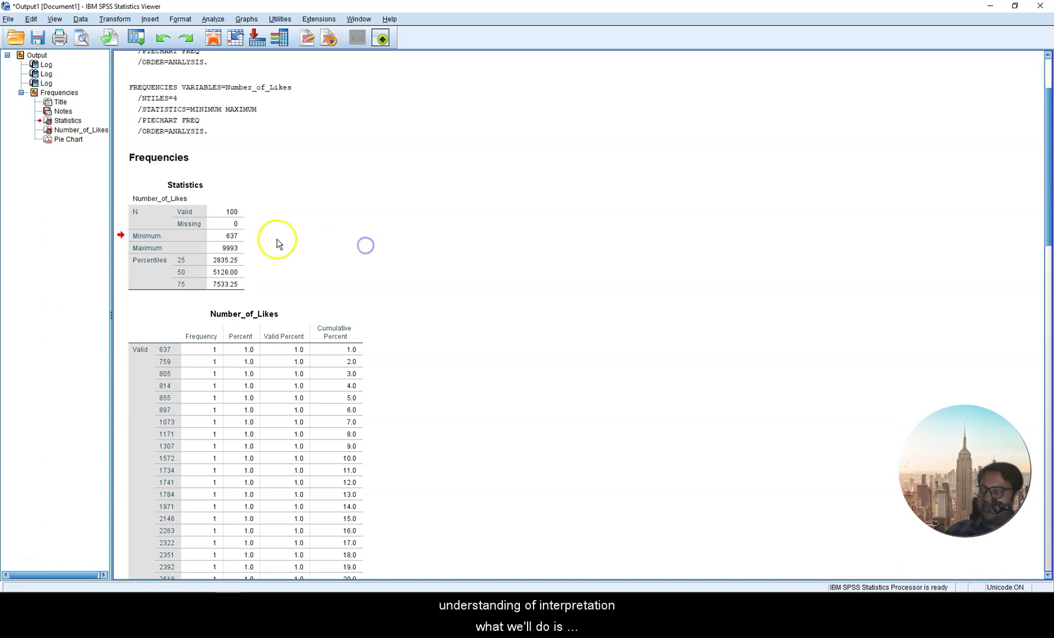
Step: Copy the Number_of_Likes Statistics table from the output and paste it into the blank Word document
click(207, 255)
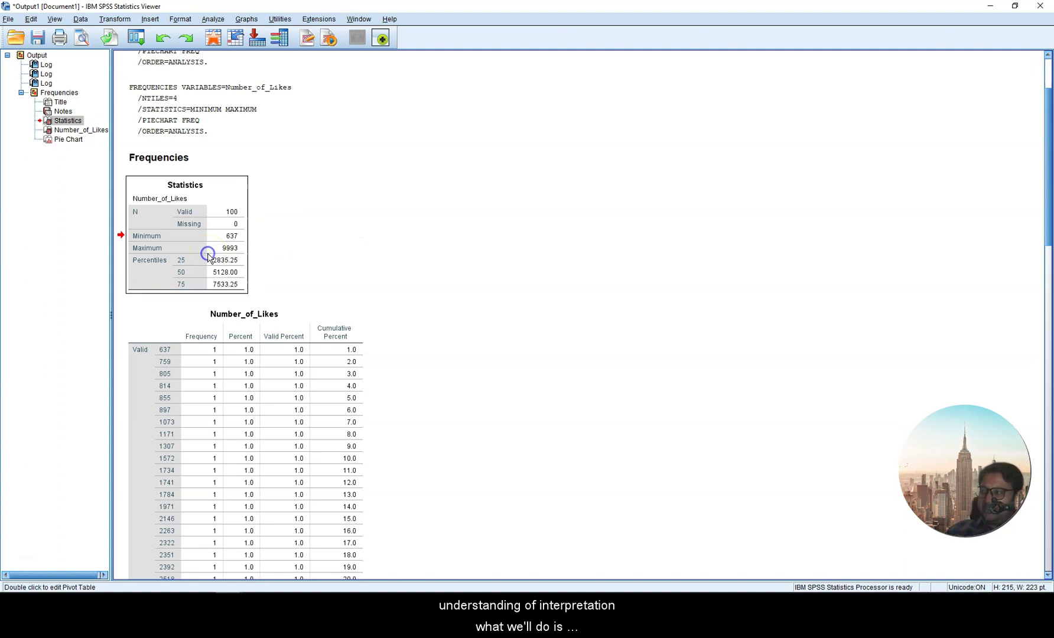
right_click(208, 255)
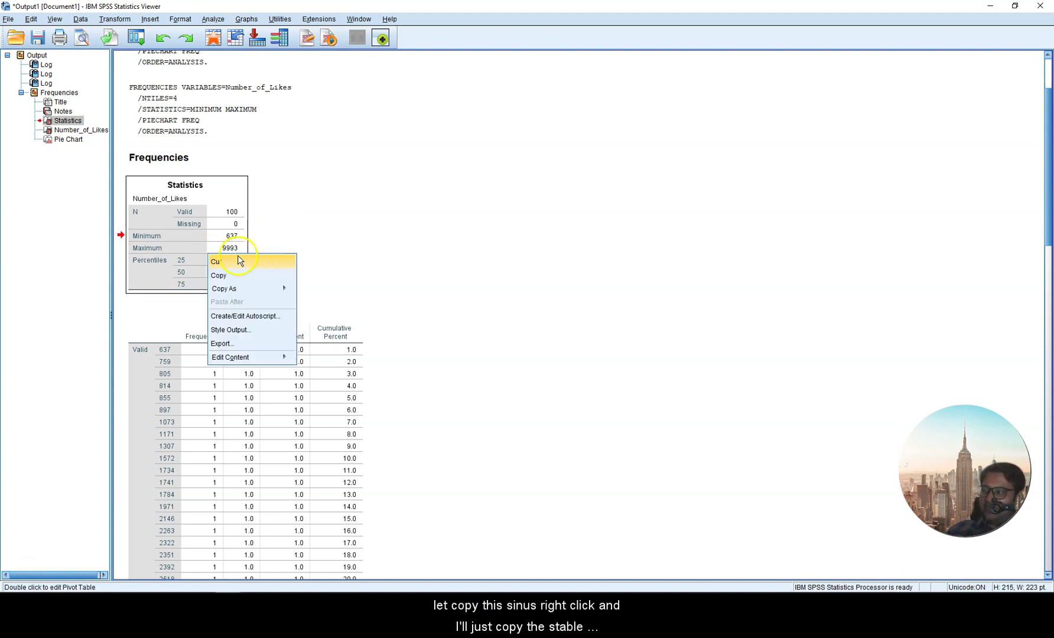
click(228, 275)
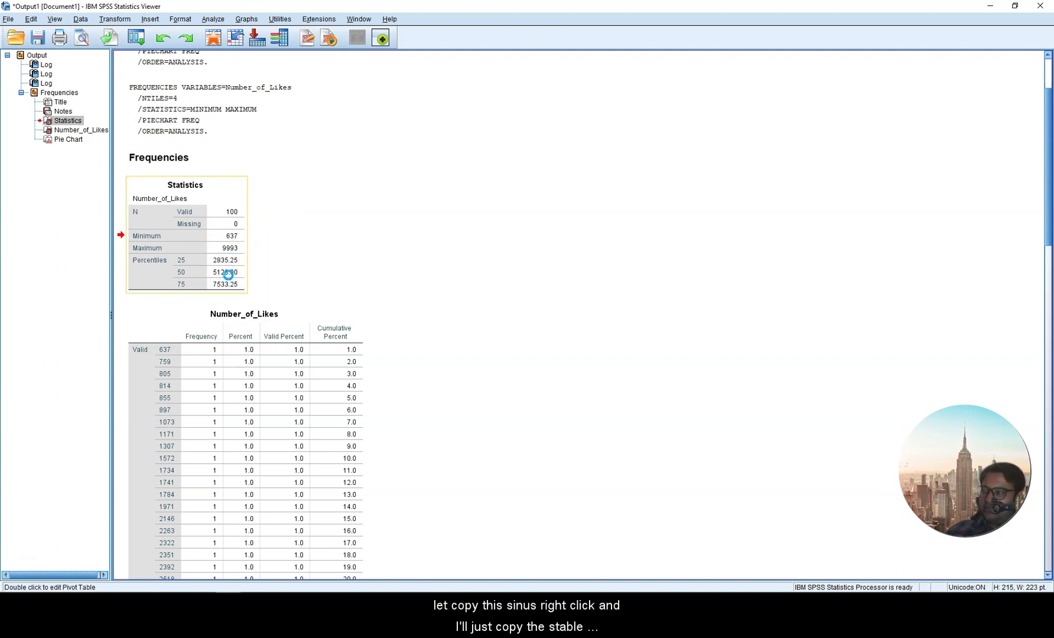
click(259, 585)
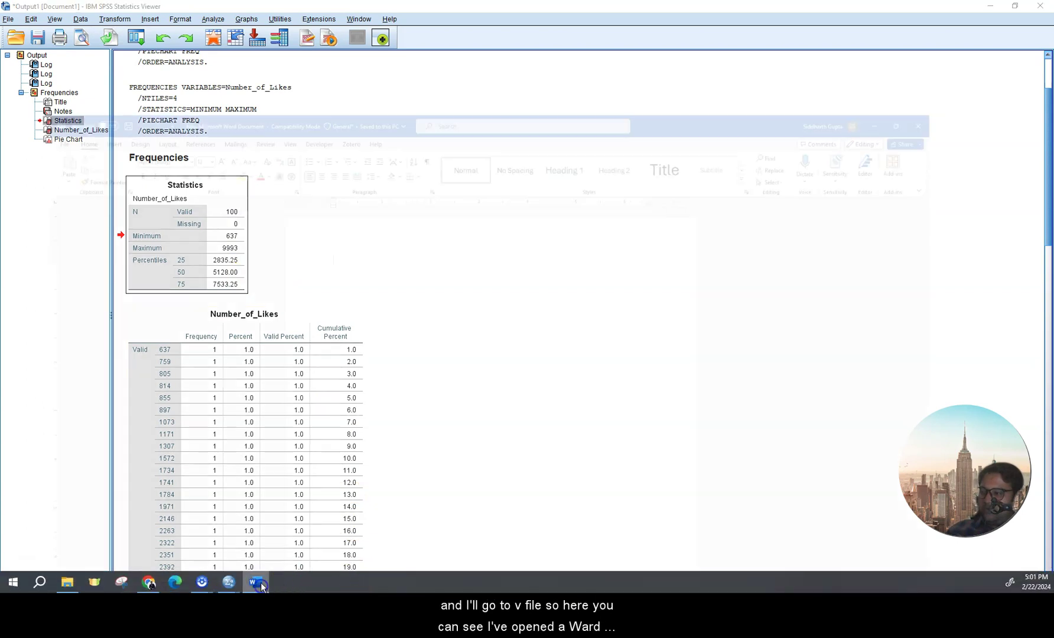
scroll(434, 231, up, 2)
click(428, 234)
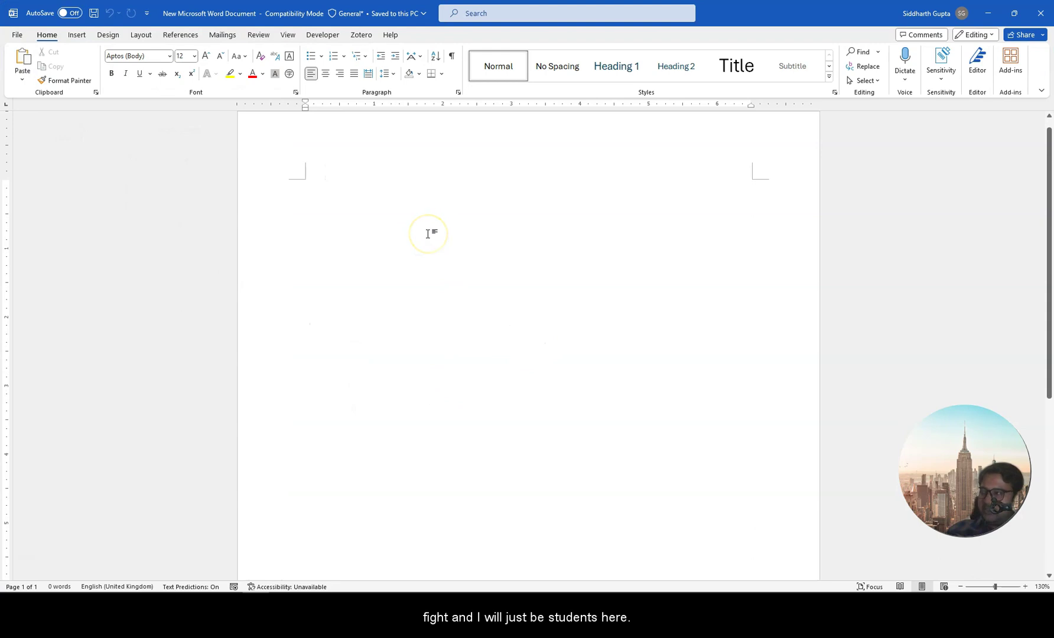
click(419, 244)
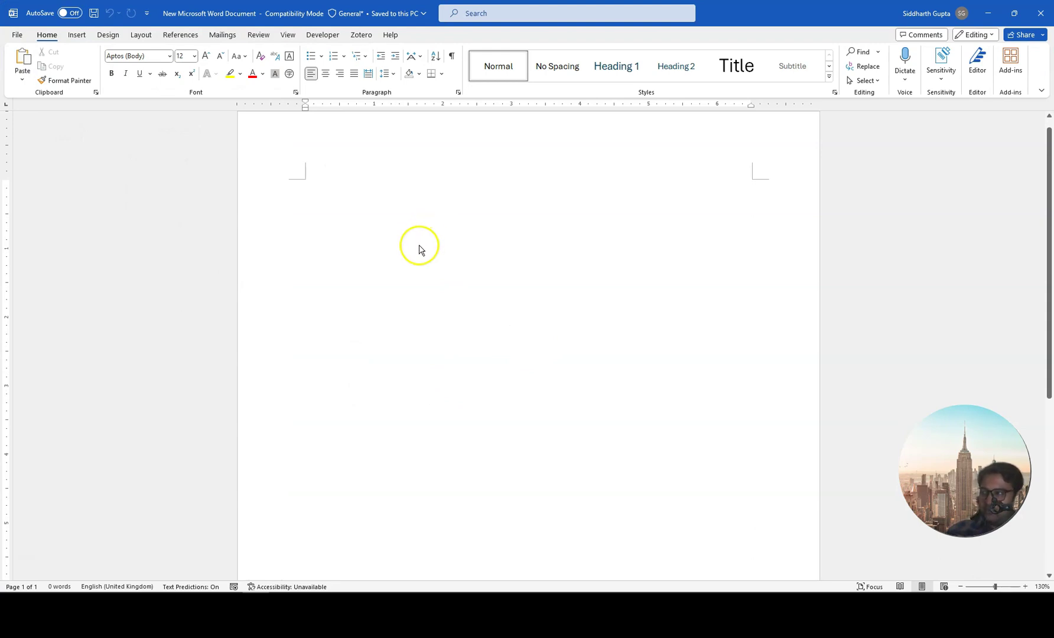
key(ctrl+v)
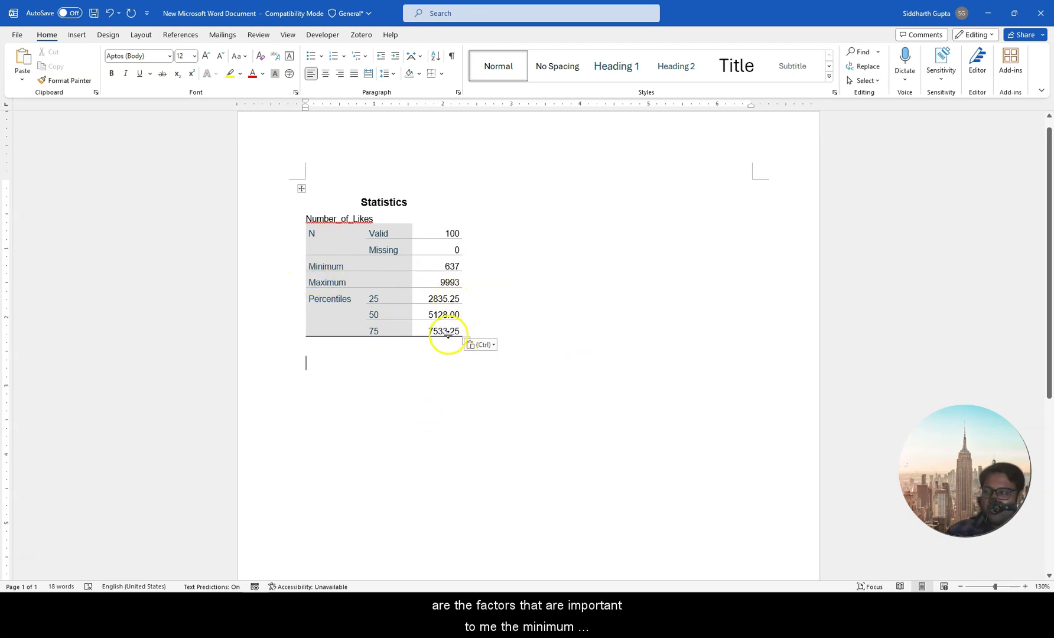
Step: Highlight the minimum, maximum and 25, 50 and 75 percentile values in the Statistics table in yellow
drag(300, 266, 370, 268)
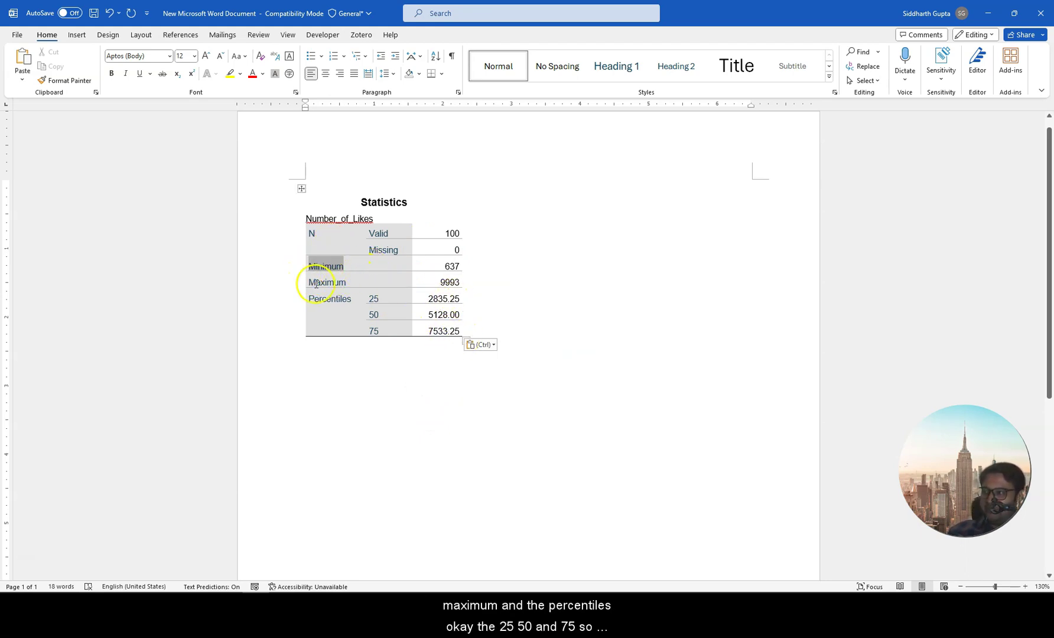
click(376, 329)
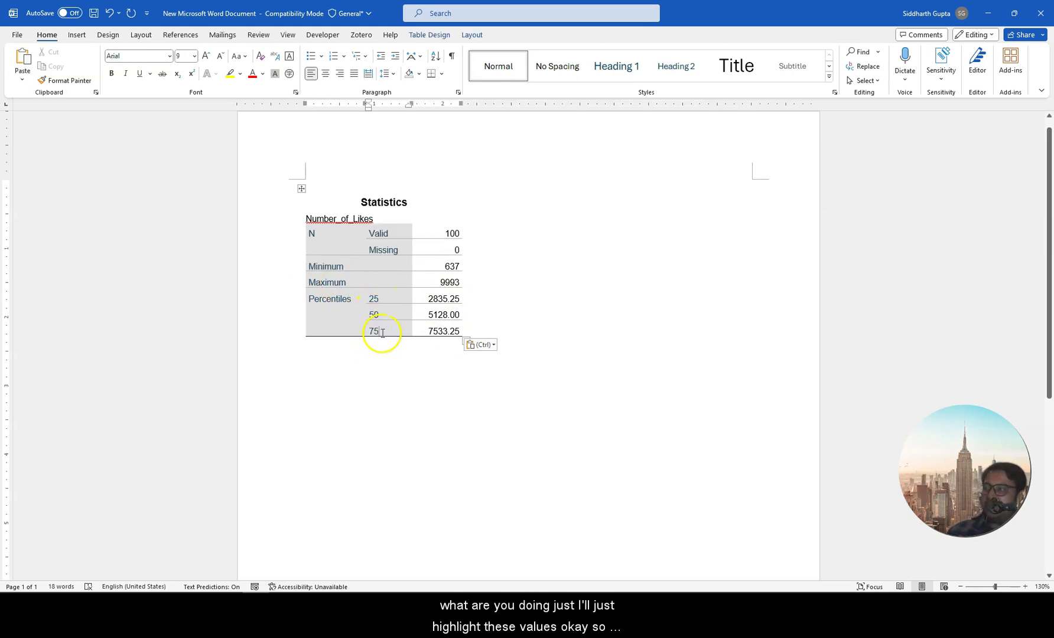
drag(430, 263, 448, 332)
click(496, 312)
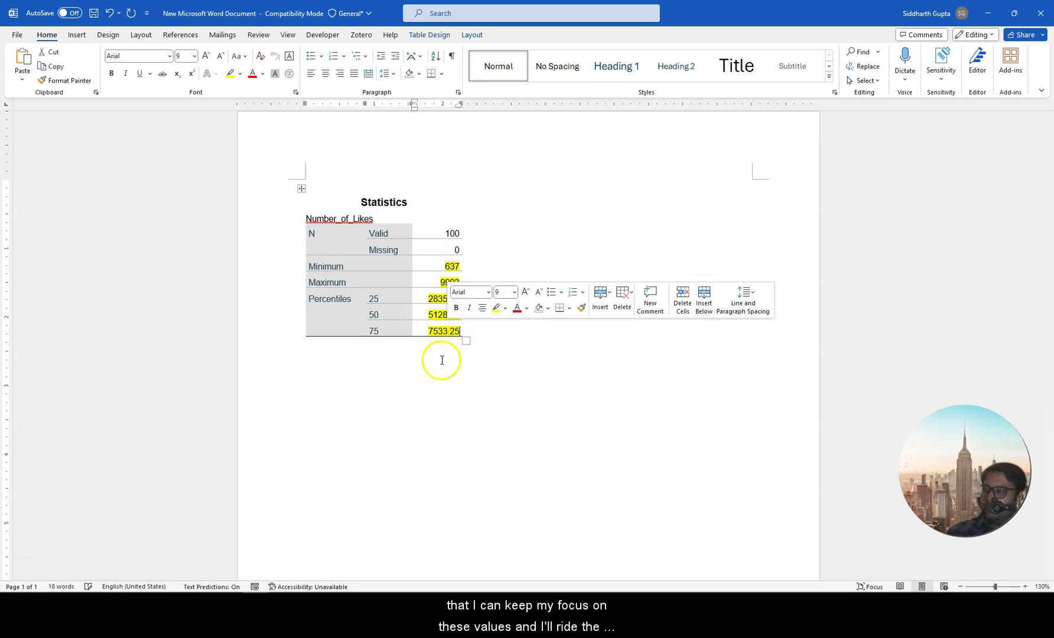
click(444, 395)
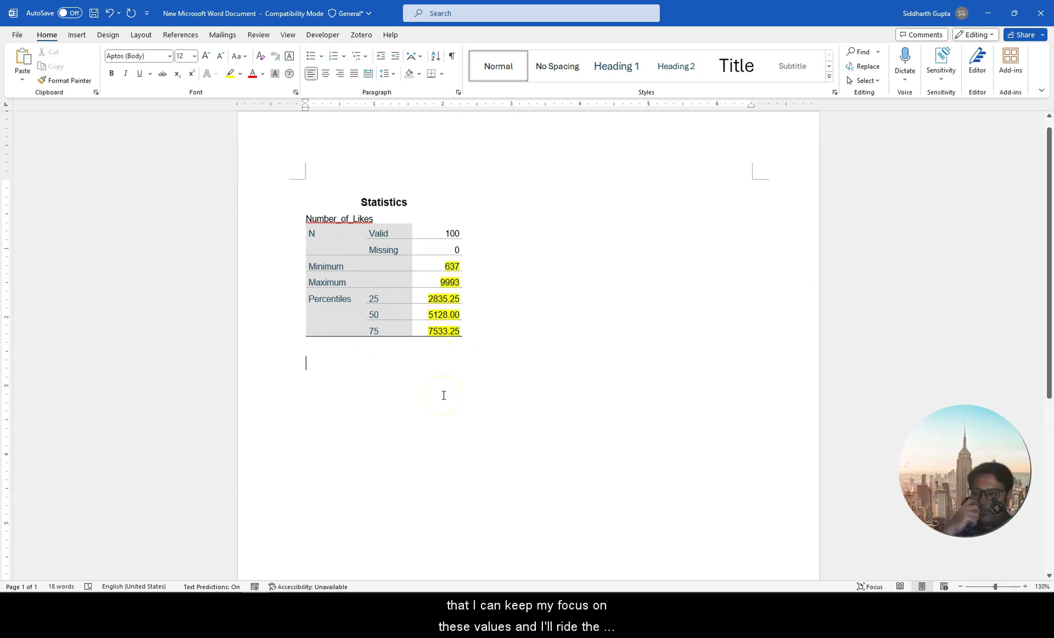
click(418, 394)
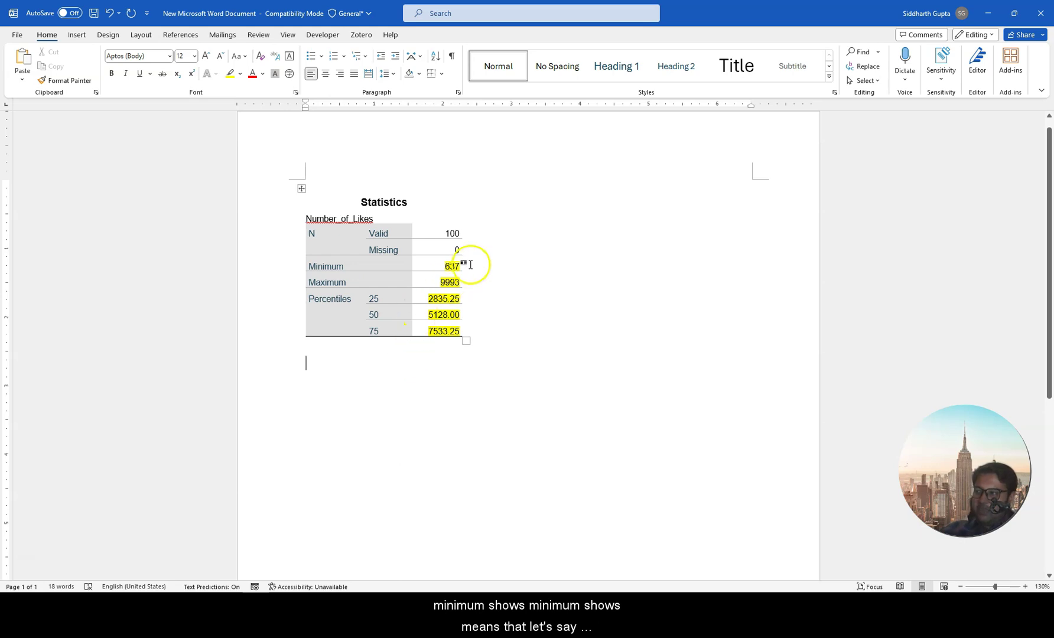
Step: Write "637 is the minimum number of likes that I have got on facebook." below the table and leave blank lines after it
double_click(452, 266)
click(441, 417)
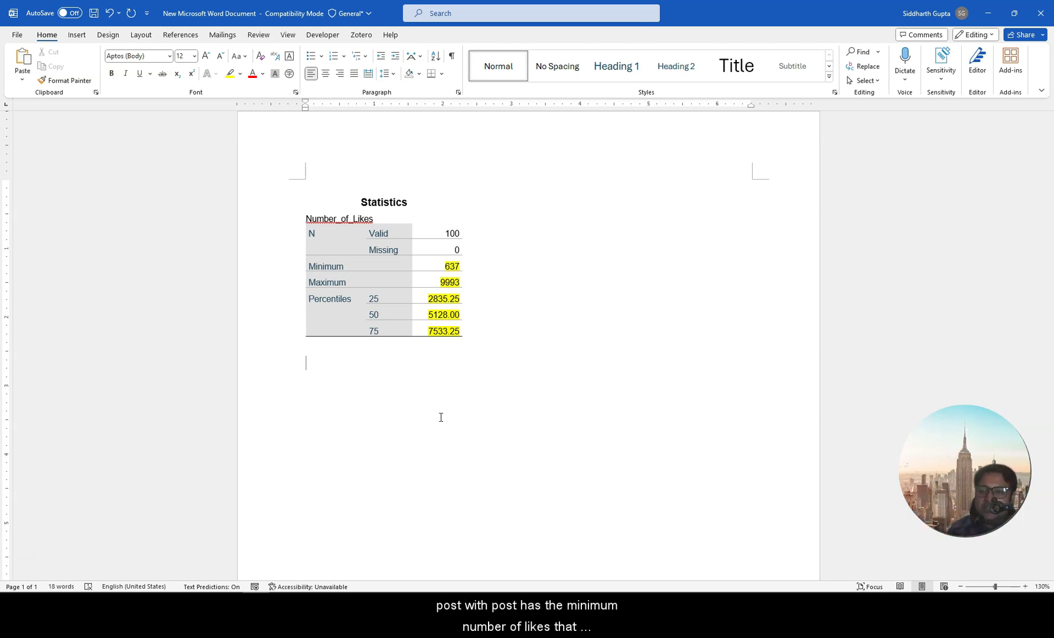
double_click(452, 268)
click(358, 396)
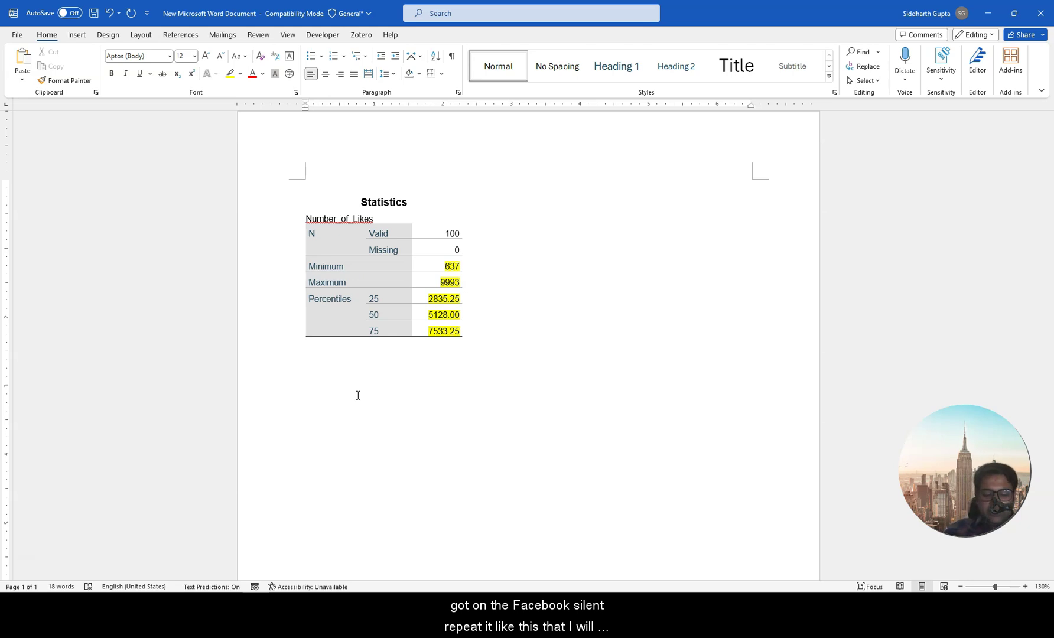
text(6)
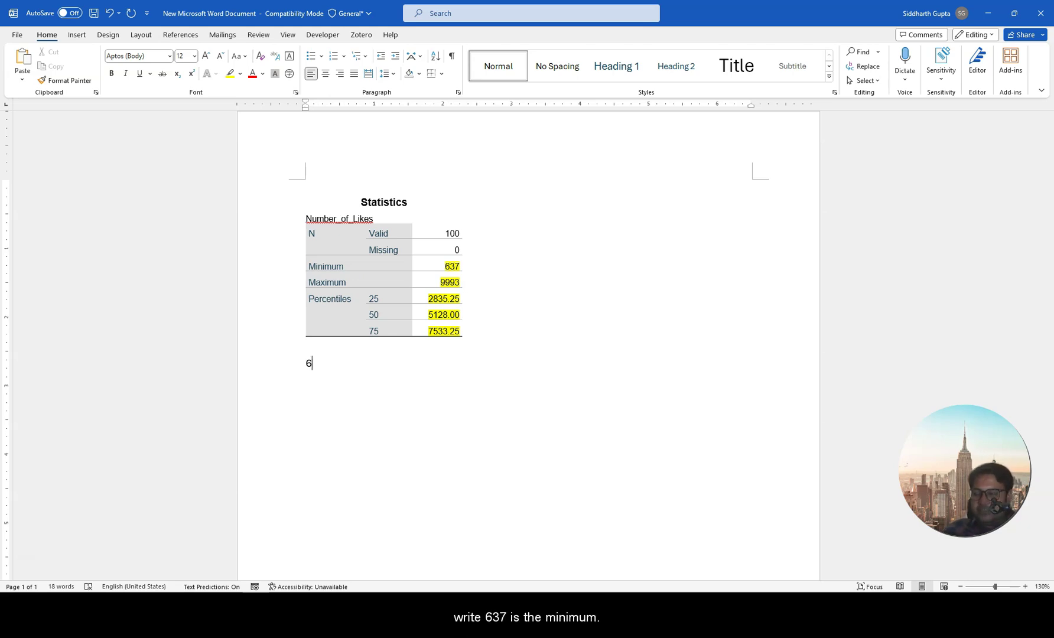
text(37 is the minimum )
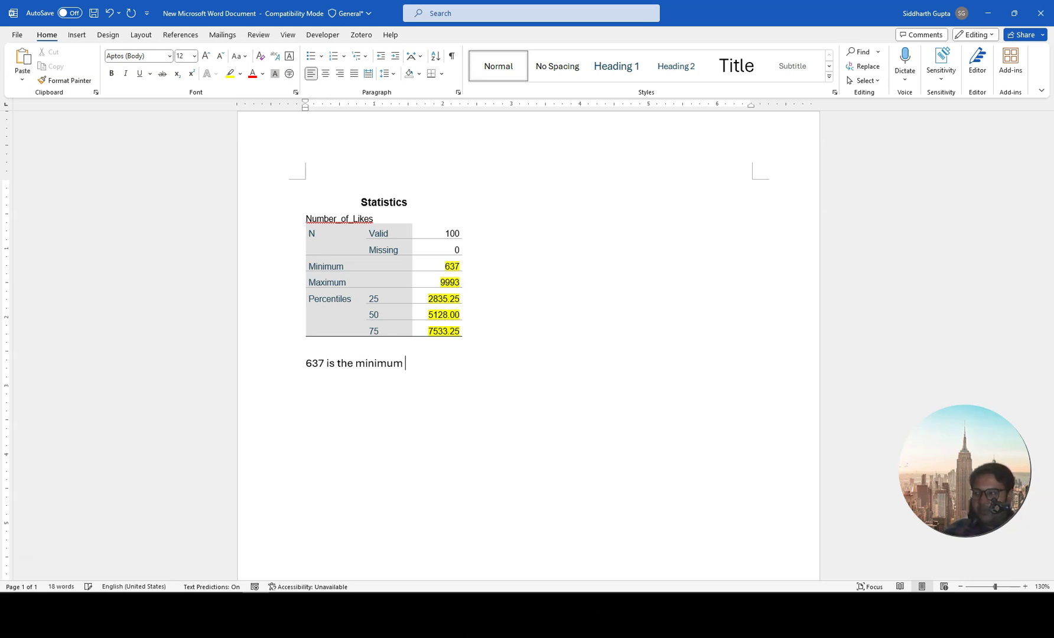
text(numerb of)
key(BackSpace)
key(BackSpace)
key(BackSpace)
key(BackSpace)
key(BackSpace)
text(r)
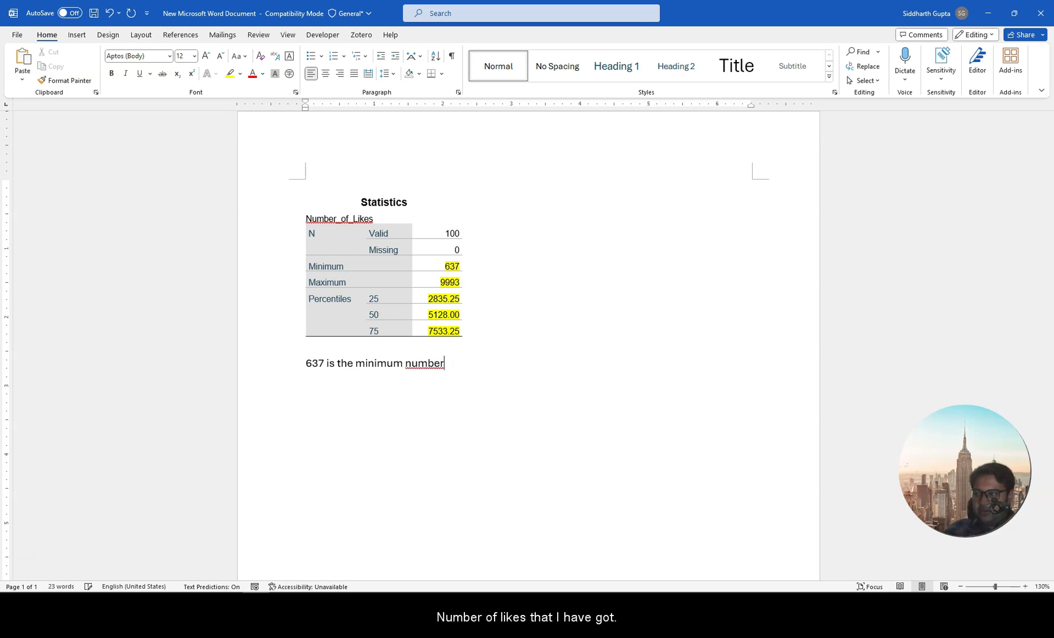
text( of likes )
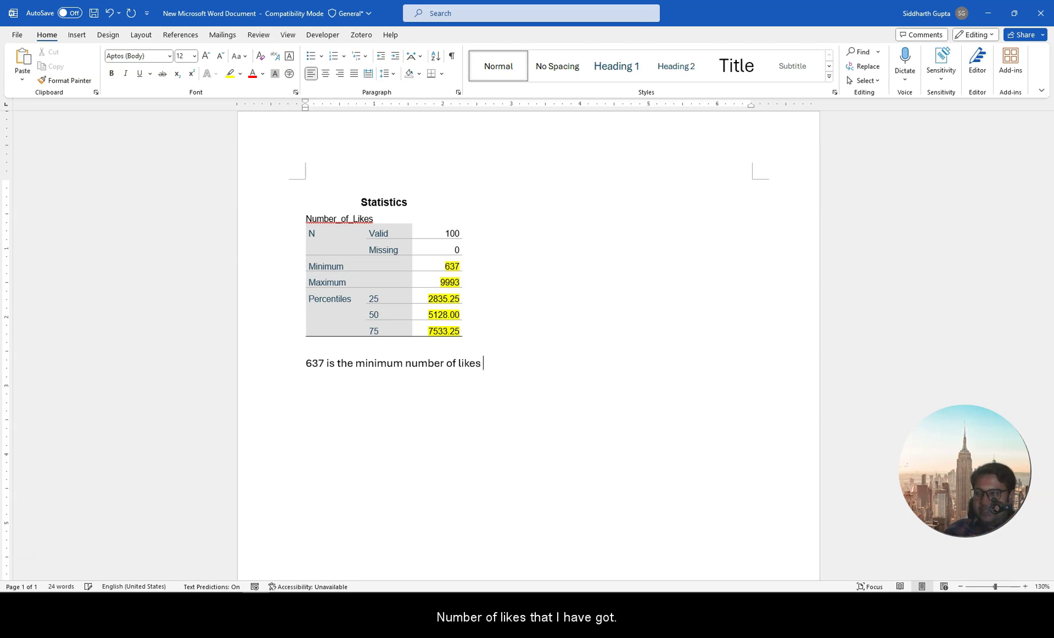
text(that I have)
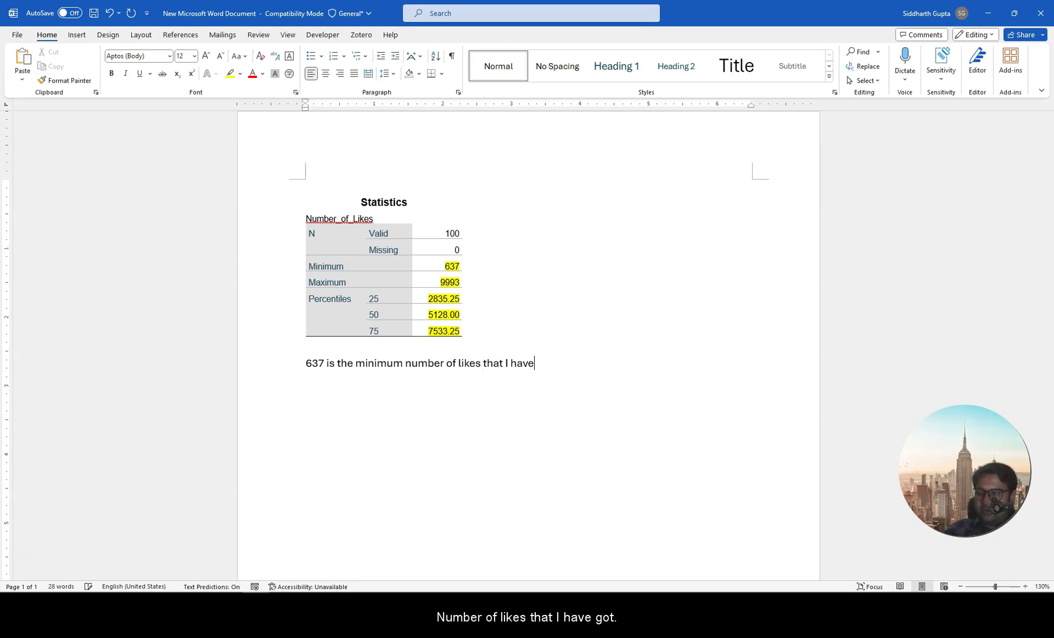
text( got on facebook.)
key(Return)
key(Return)
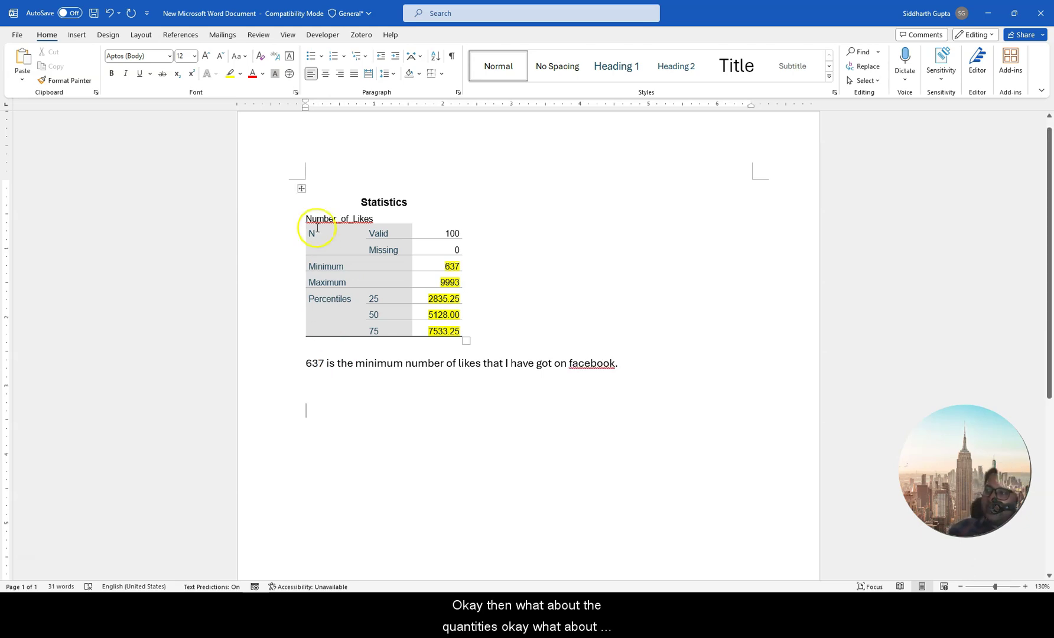
Step: Examine the 25, 50 and 75 percentile rows of the Statistics table together with their values
double_click(380, 297)
drag(399, 297, 451, 331)
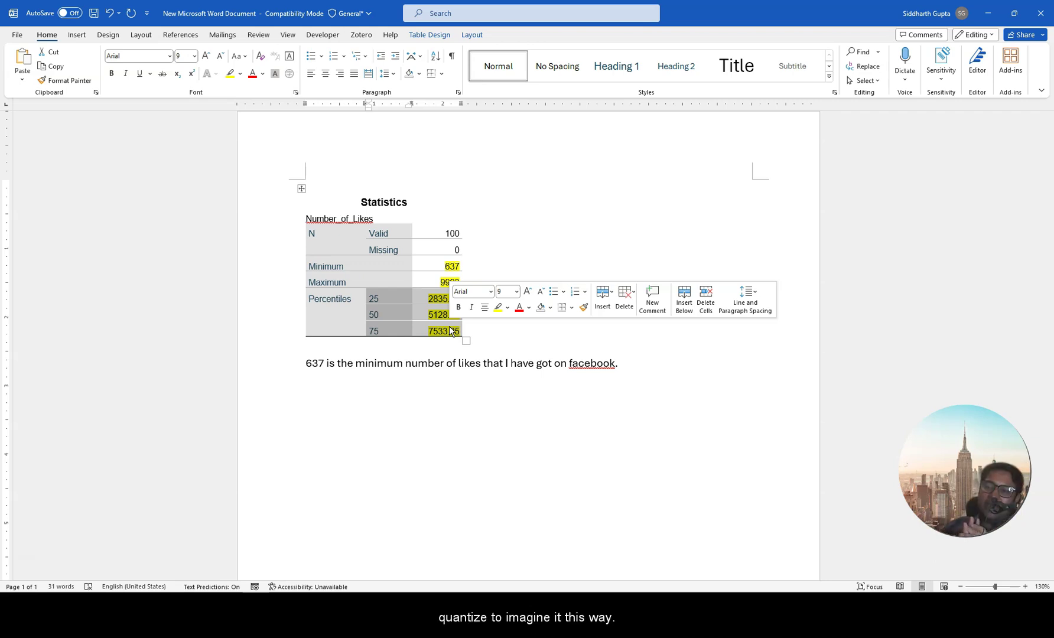
click(448, 392)
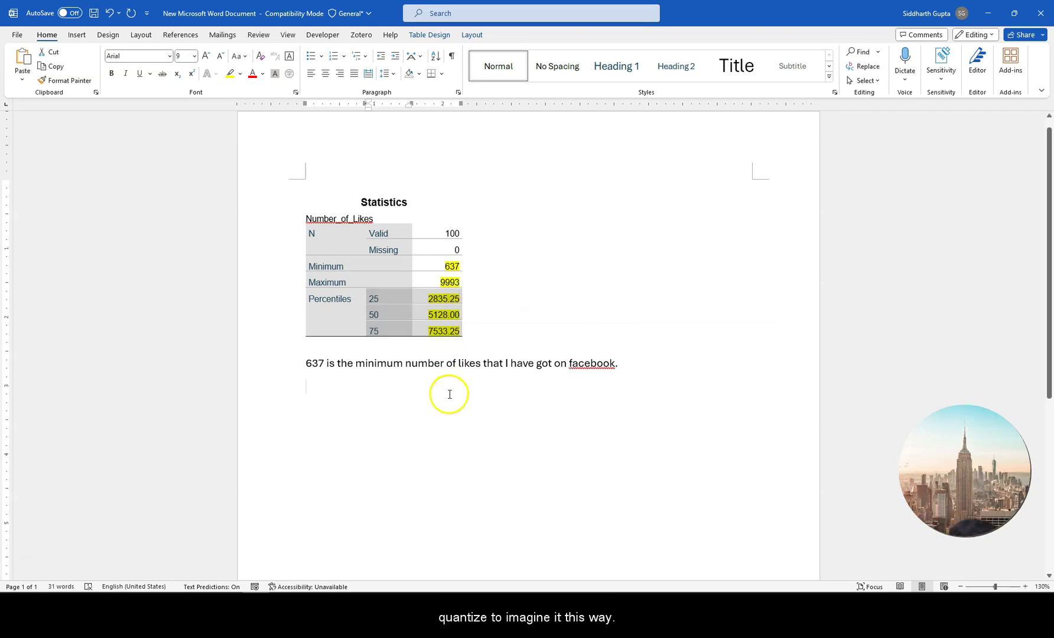
Step: Draw a horizontal rectangle about 5.81" wide and 0.48" high below the sentence and apply the solid orange shape style
click(77, 36)
click(161, 65)
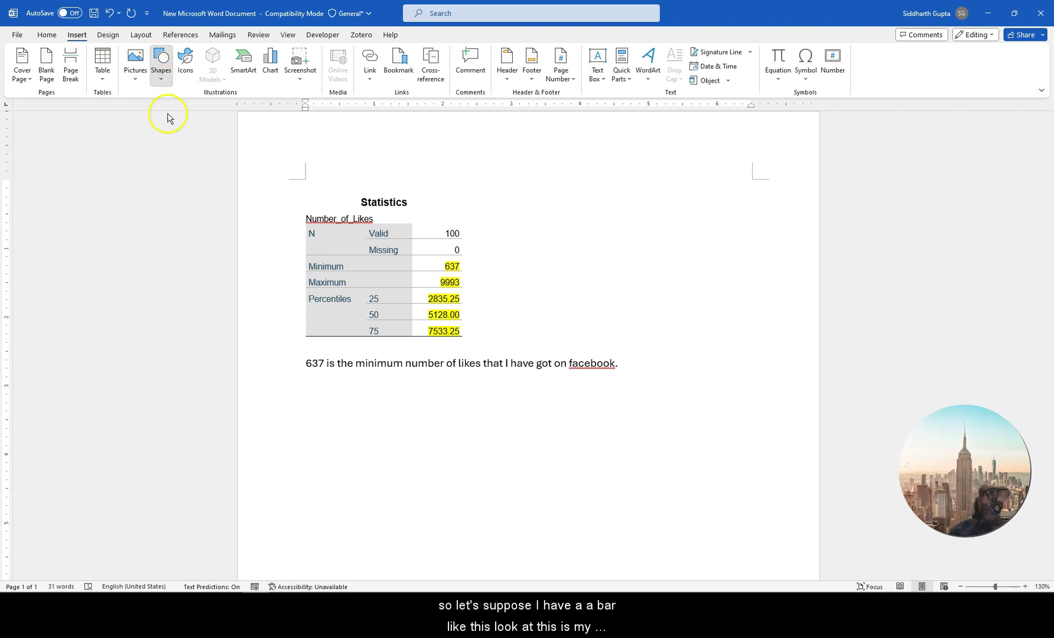
click(200, 110)
drag(312, 420, 711, 453)
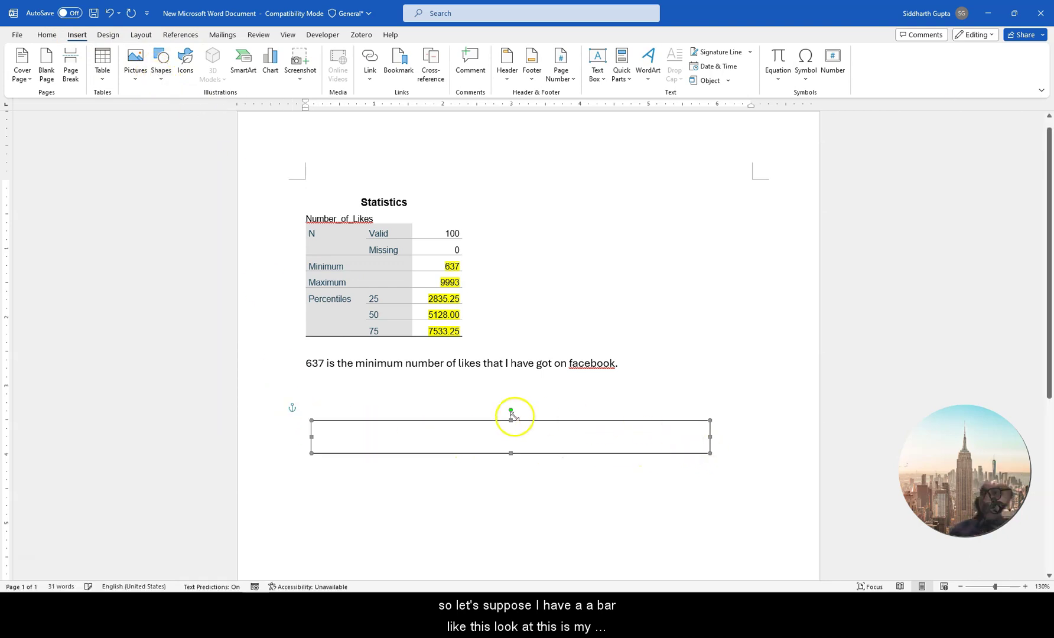
click(352, 65)
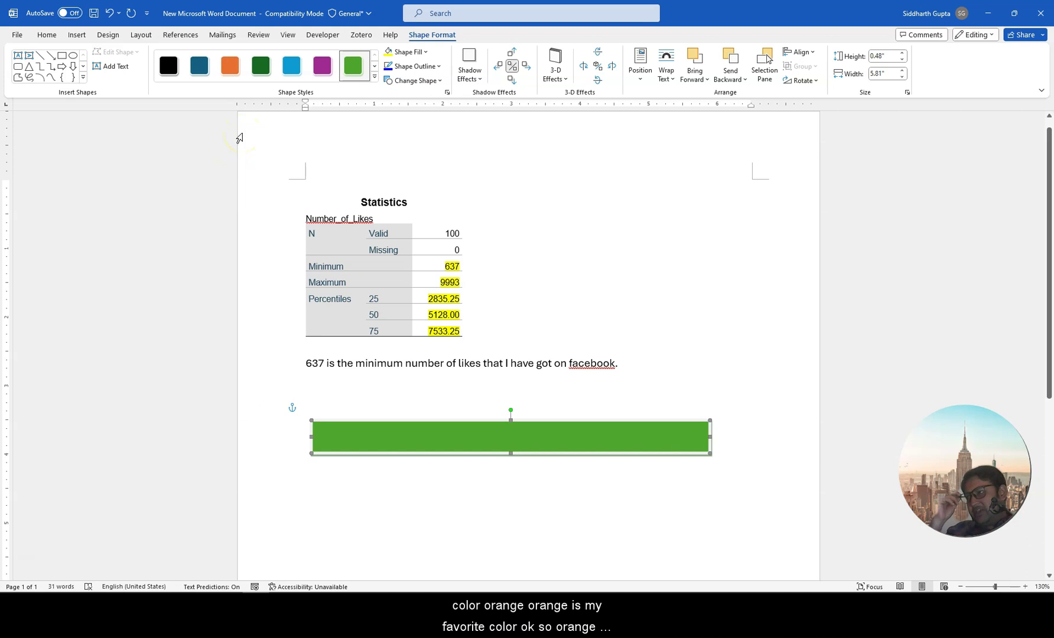
click(230, 65)
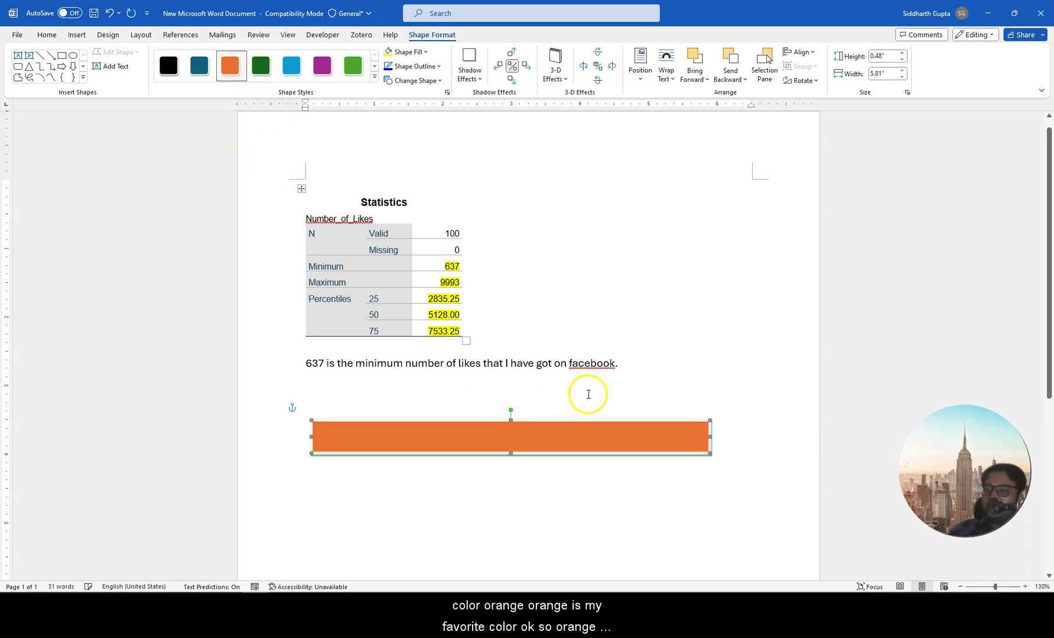
click(496, 495)
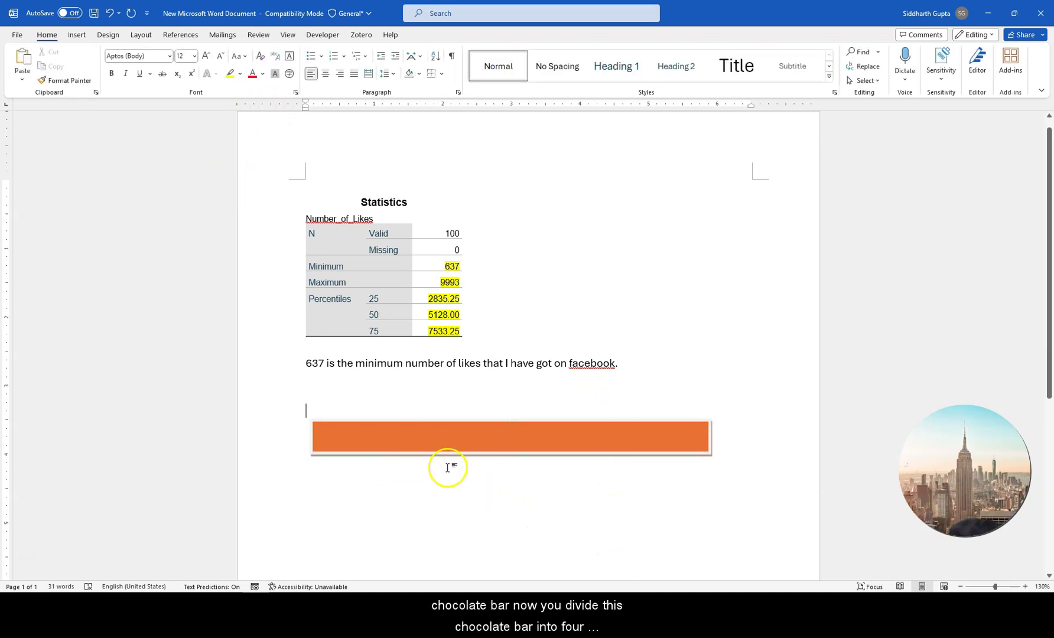
Step: Draw a vertical line about 0.7" high across the orange bar, about three quarters of the way along from its left end
click(82, 36)
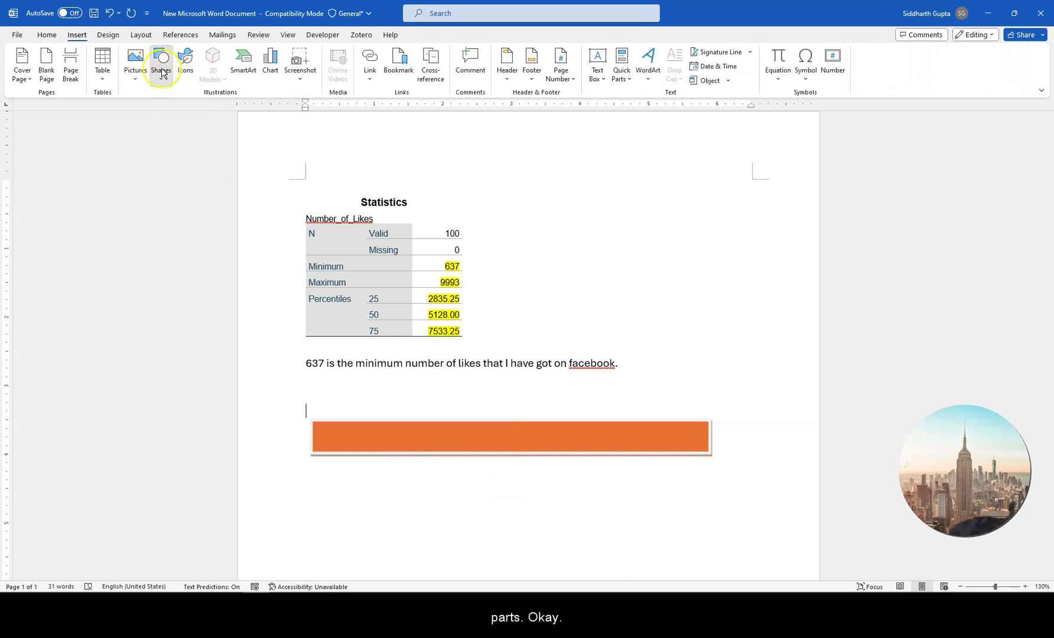
click(161, 73)
click(169, 145)
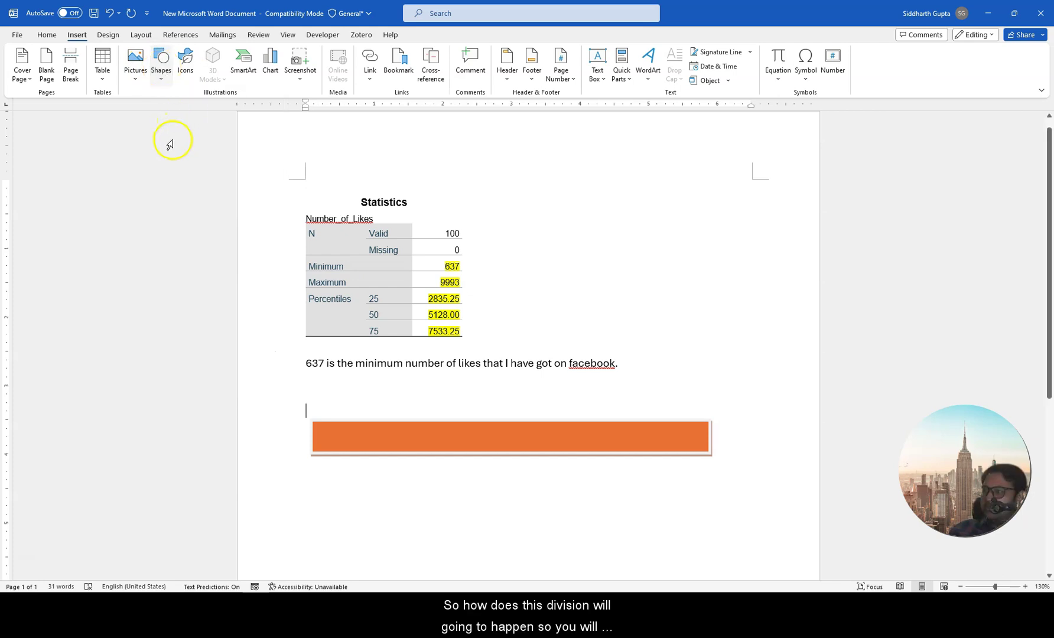
click(162, 75)
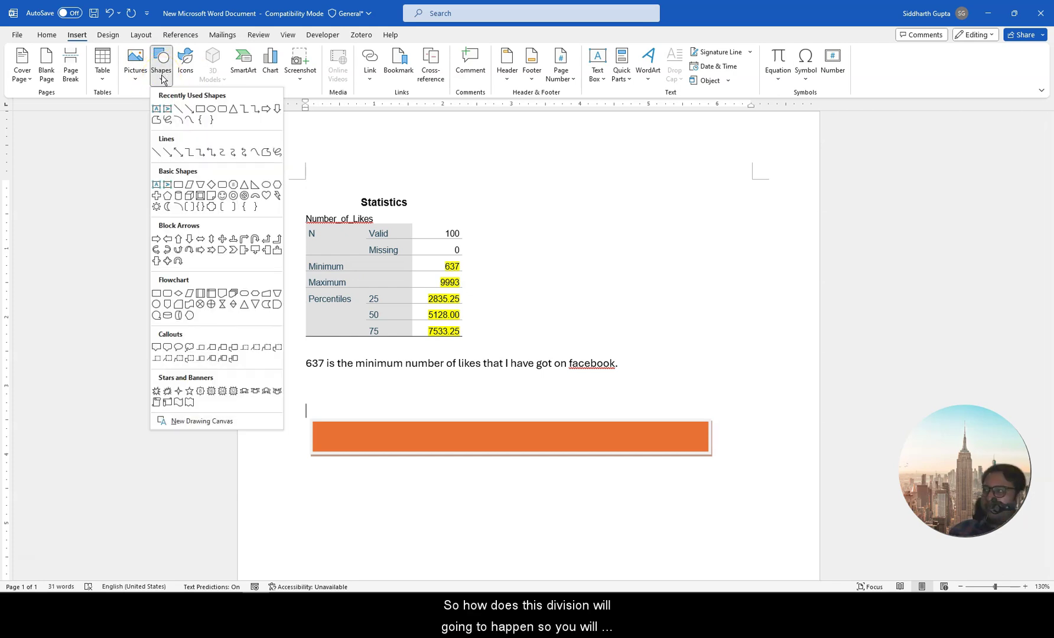
click(157, 151)
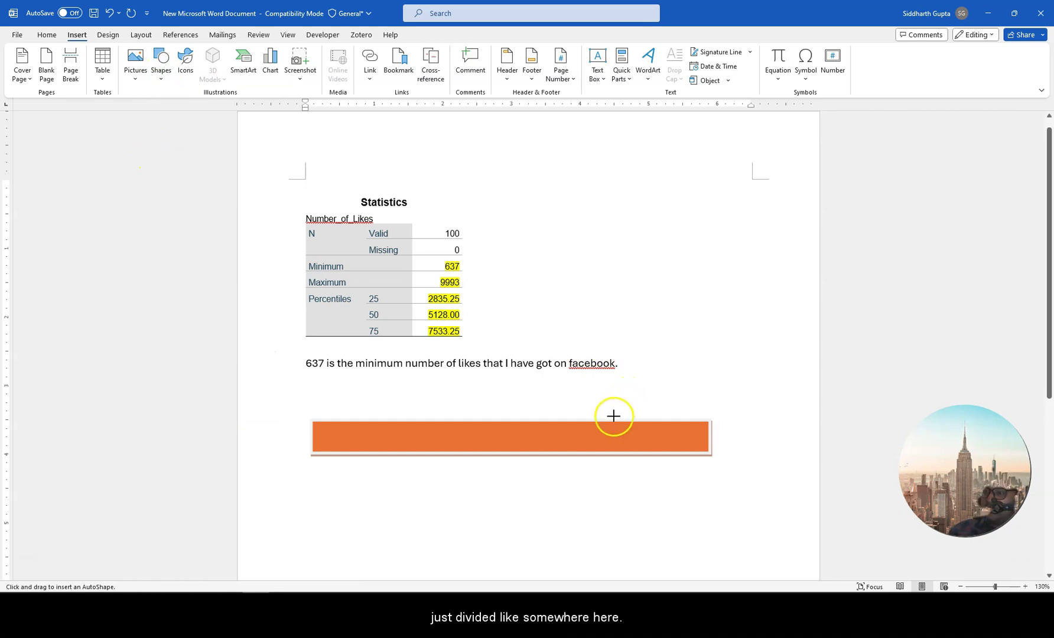
drag(612, 412, 612, 459)
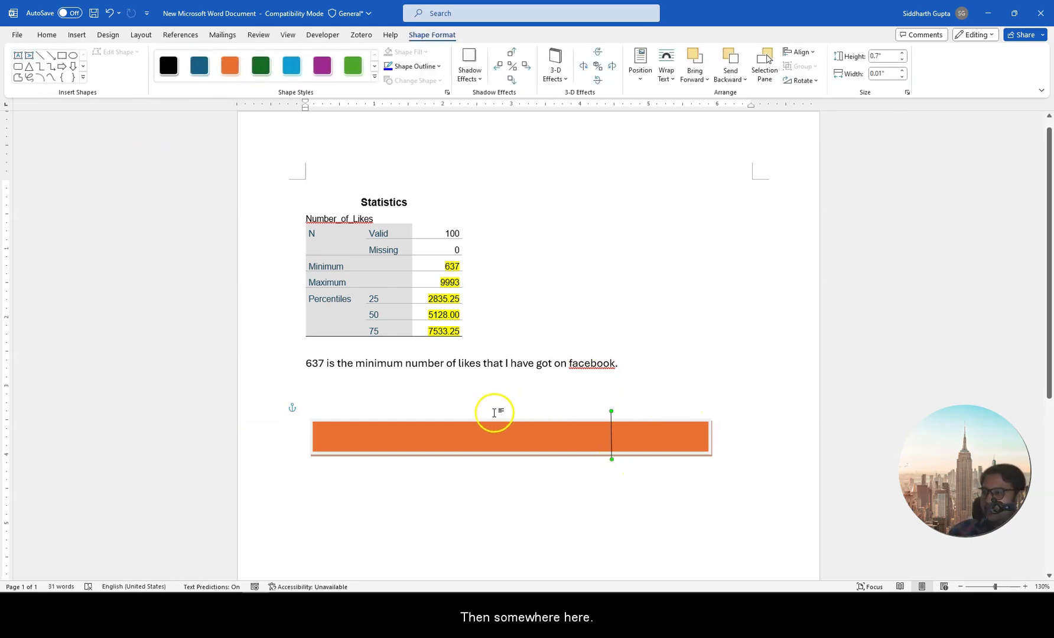
Step: Duplicate the vertical dividing line and place the copy across the middle of the orange bar
click(491, 436)
click(610, 435)
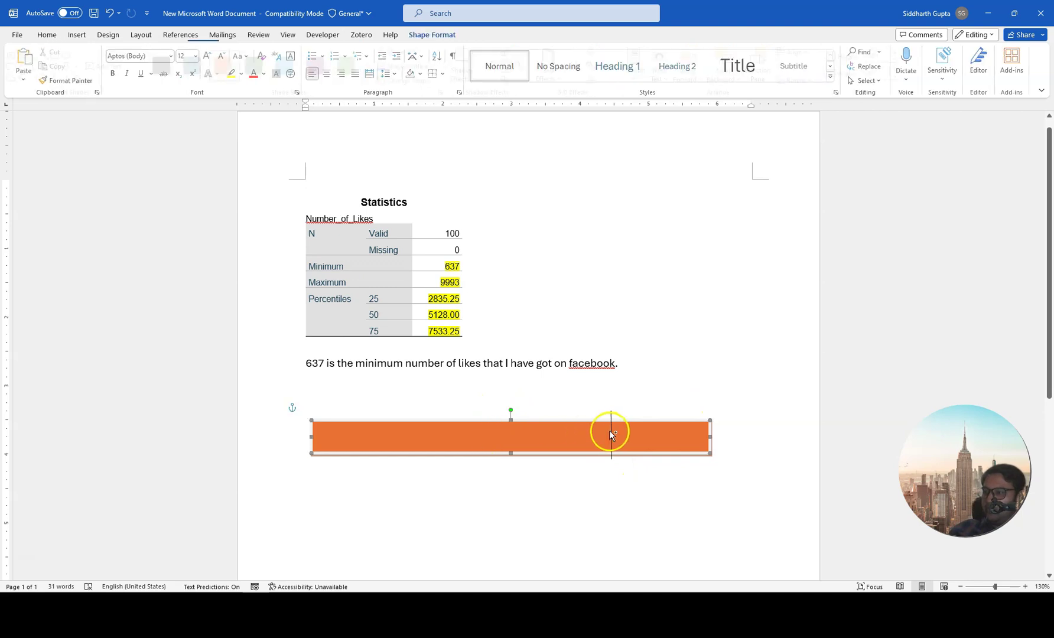
click(611, 433)
key(ctrl+v)
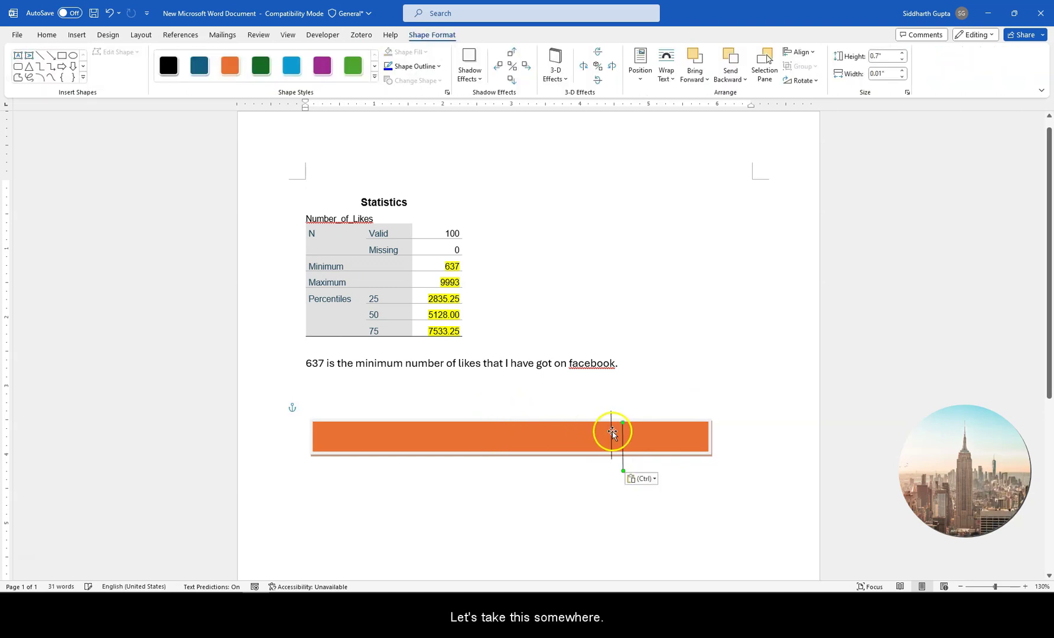
drag(617, 431, 518, 427)
key(ctrl+z)
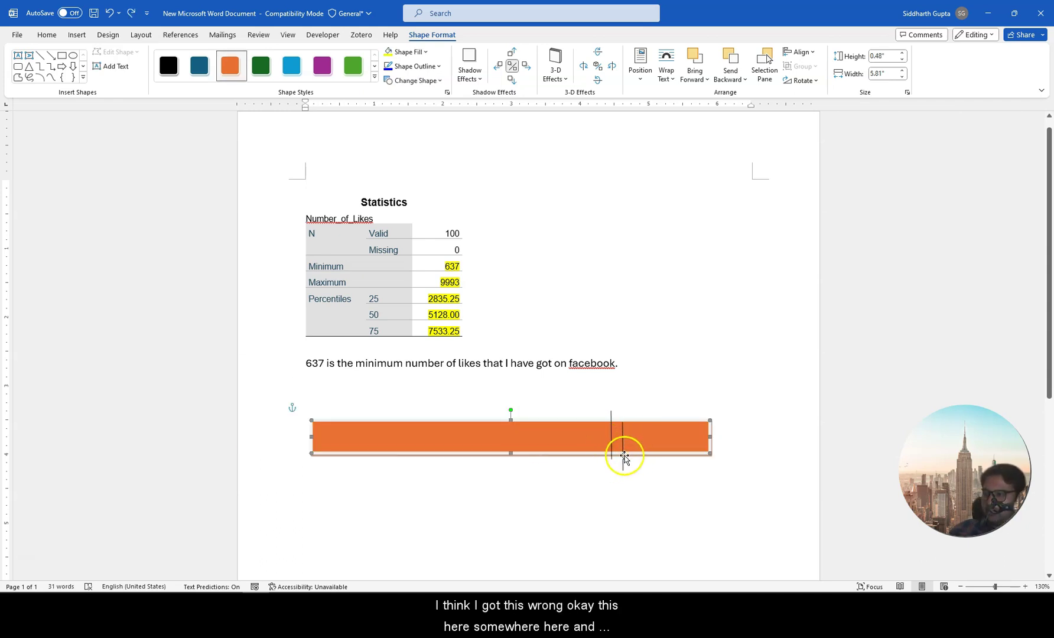
drag(623, 468, 507, 455)
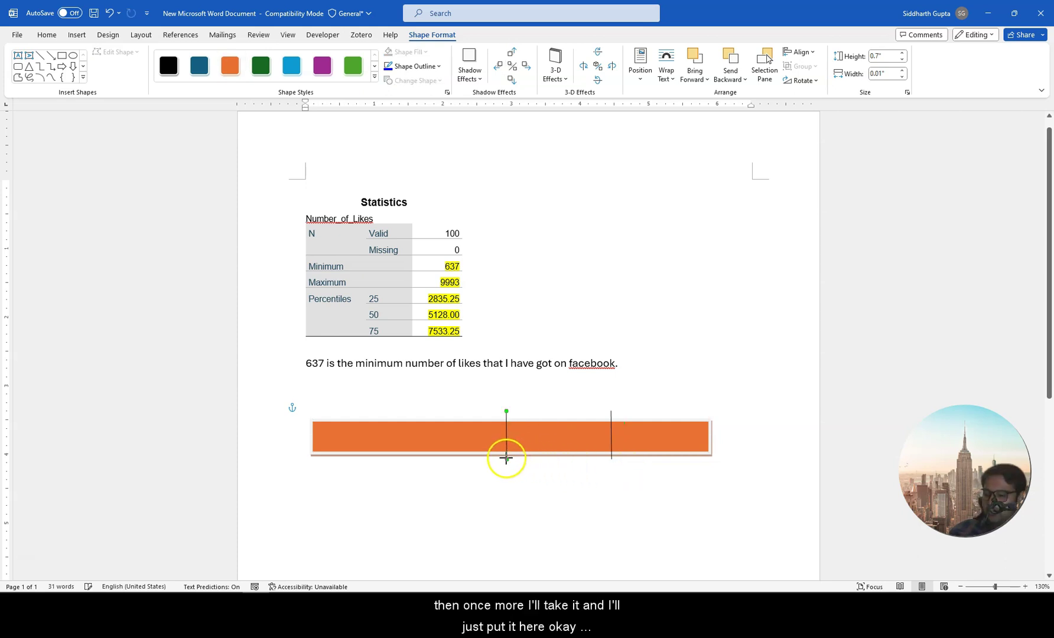
Step: Paste another copy of the dividing line and place it across the first quarter mark of the orange bar
key(ctrl+v)
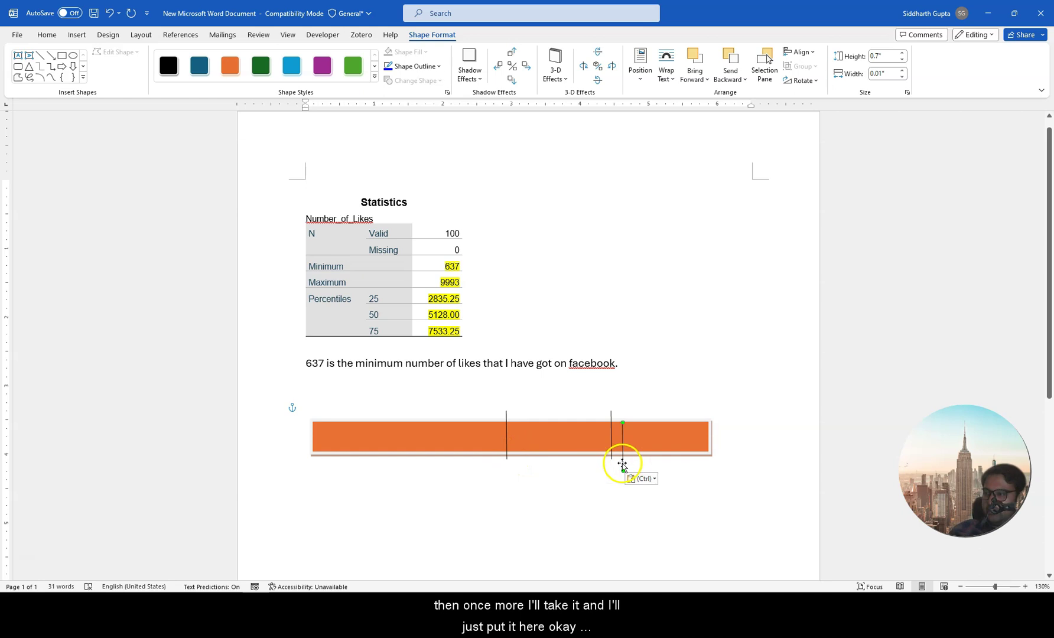
drag(623, 466, 404, 454)
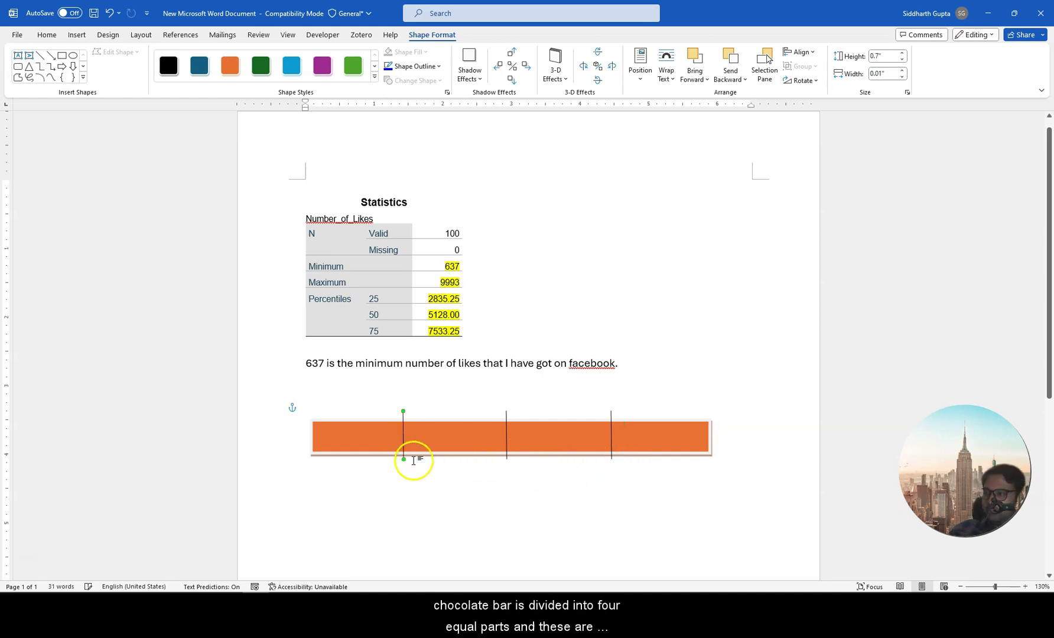
click(502, 499)
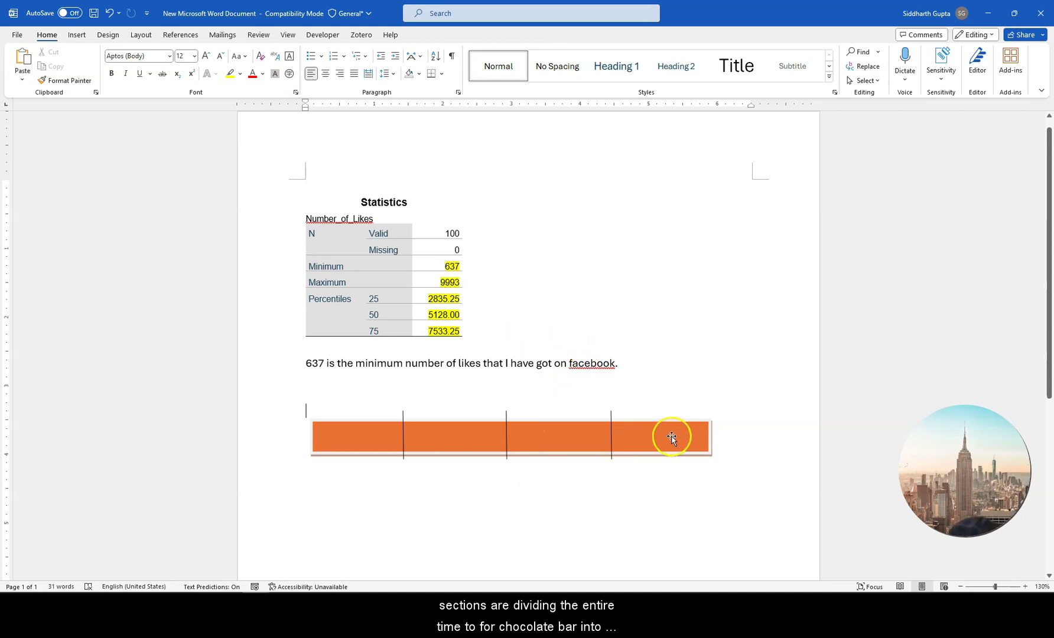
Step: Insert a 1" by 1" text box over the bar's last section and enter "25%" in it
click(79, 35)
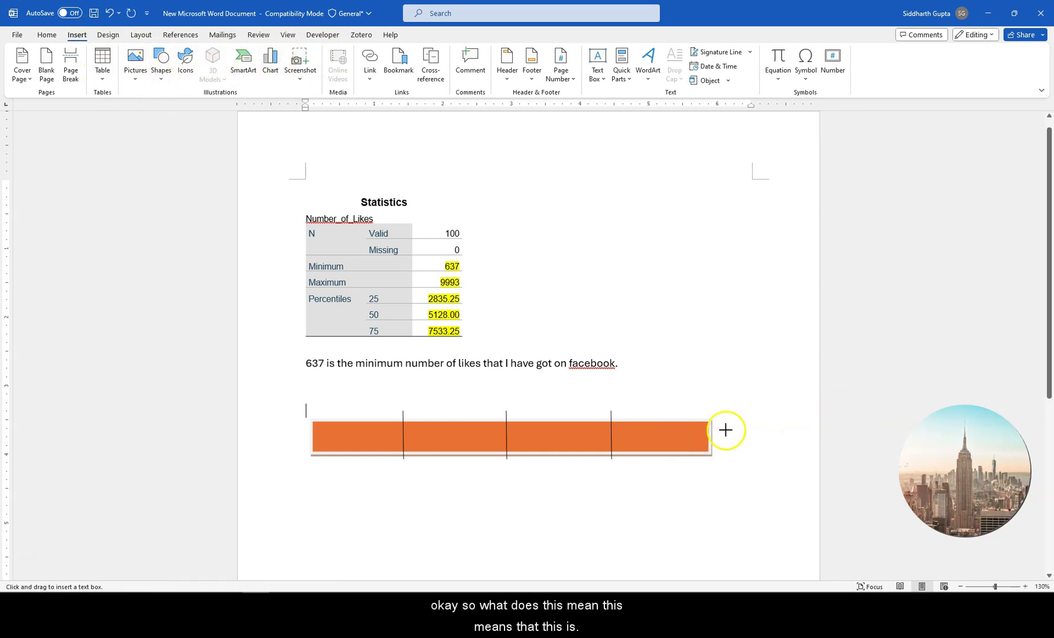
click(701, 437)
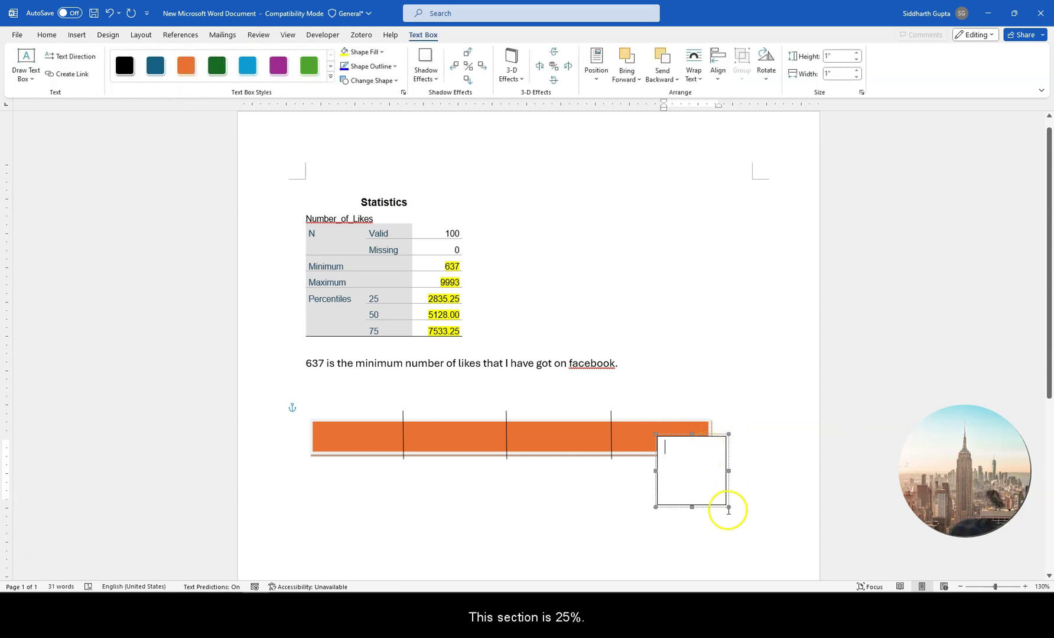
text(25%)
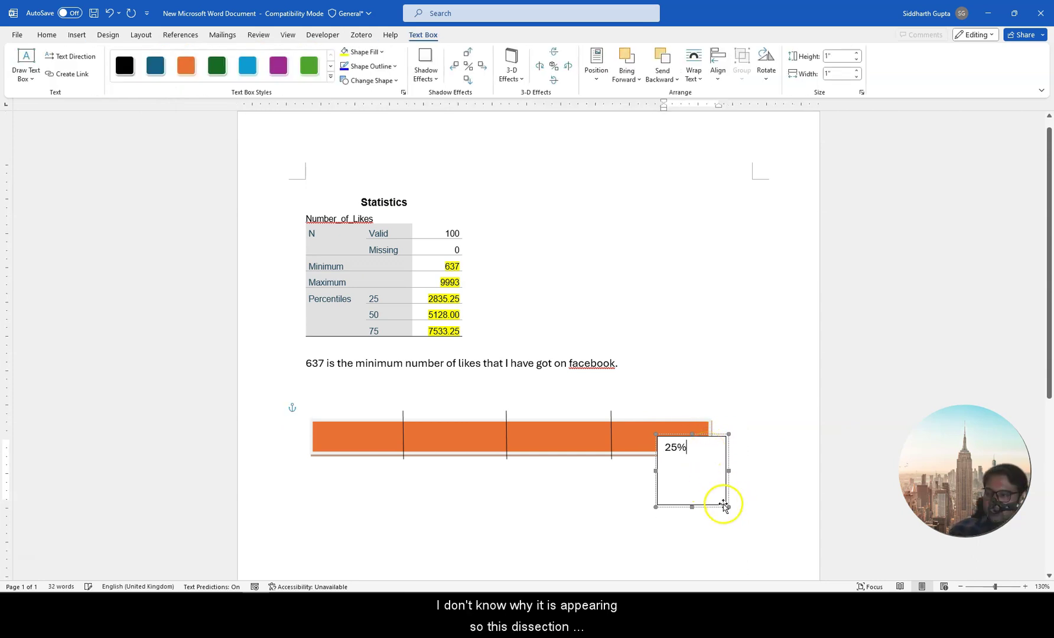
Step: Shrink the "25%" text box to about 0.34" high by 0.69" wide and move it inside the bar's last section
drag(728, 505, 706, 447)
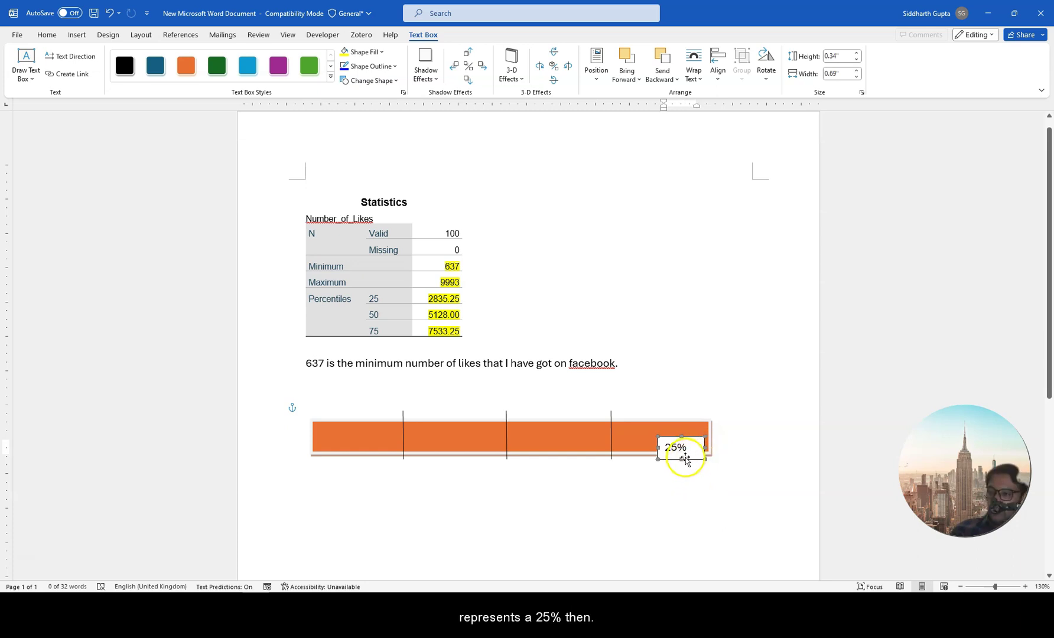
drag(684, 456, 669, 453)
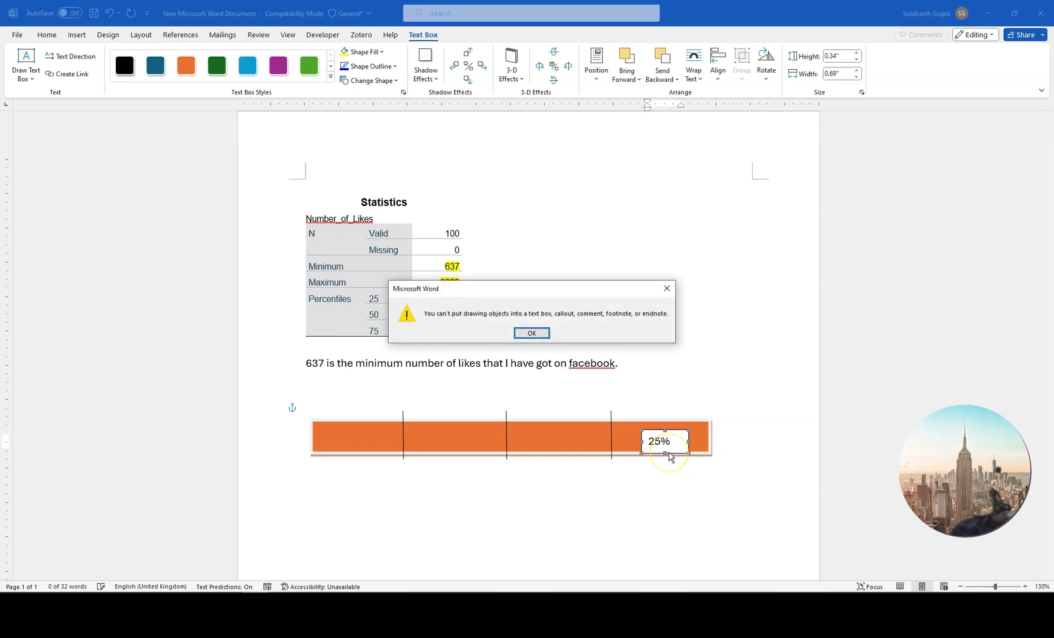
Step: Duplicate the "25%" text box and place the copy in the third section of the orange bar
key(Return)
click(678, 434)
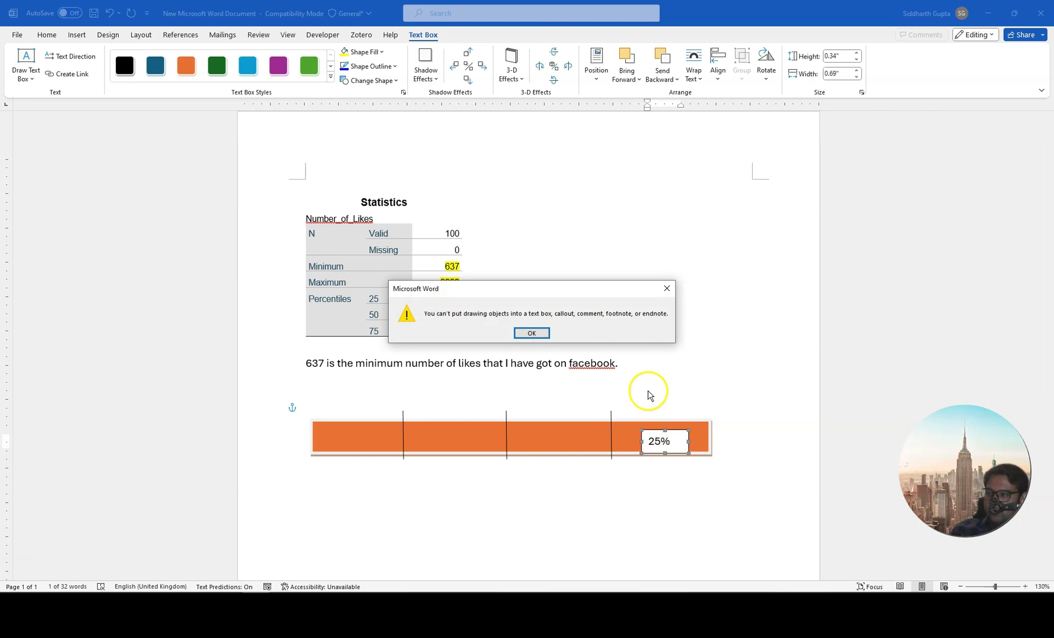
click(665, 288)
key(ctrl+v)
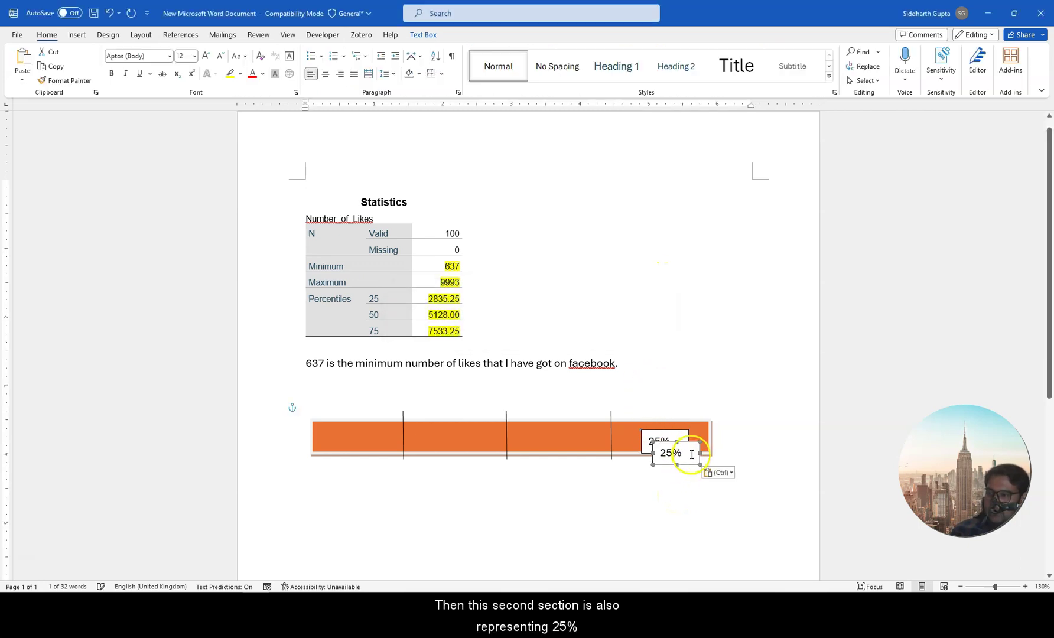
drag(687, 467, 573, 452)
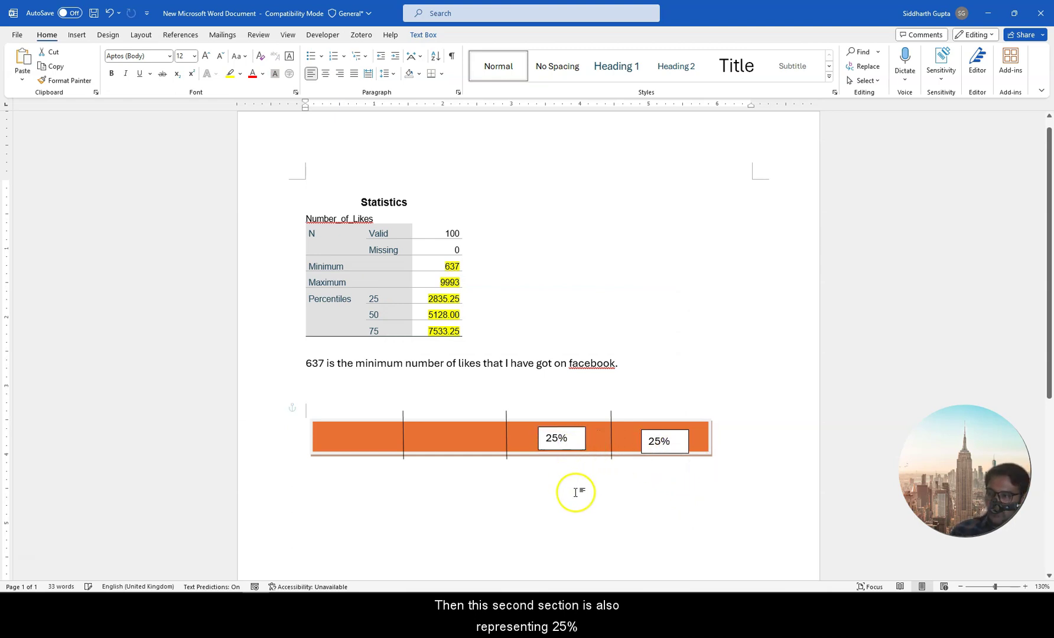
Step: Paste two more copies of the "25%" text box, placing one in the bar's second section and one in its first
key(ctrl+v)
drag(687, 467, 464, 450)
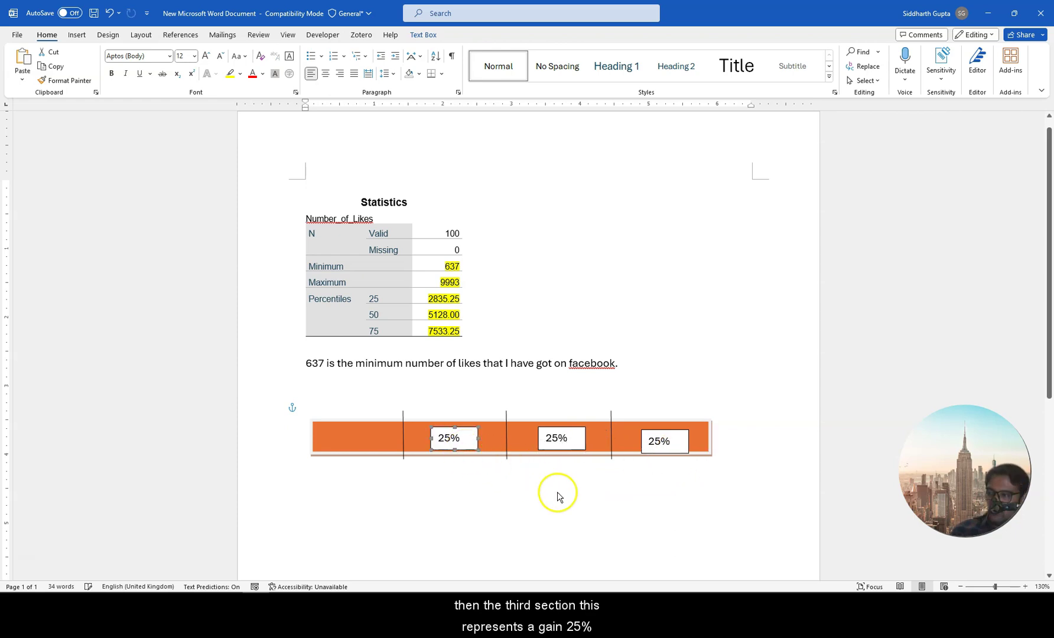
click(663, 296)
key(ctrl+v)
drag(686, 467, 373, 449)
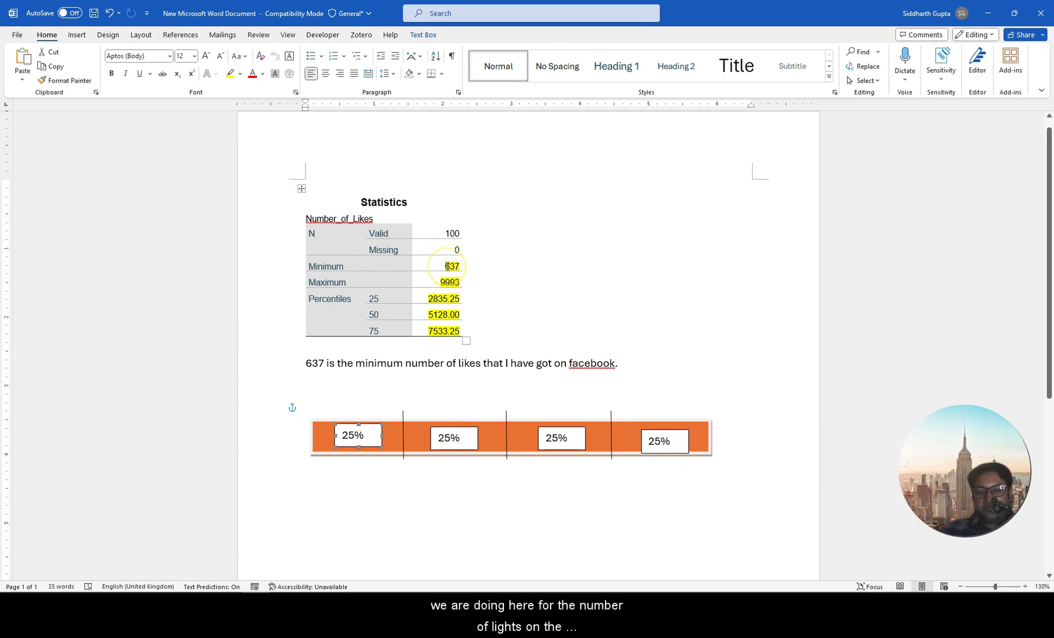
click(309, 364)
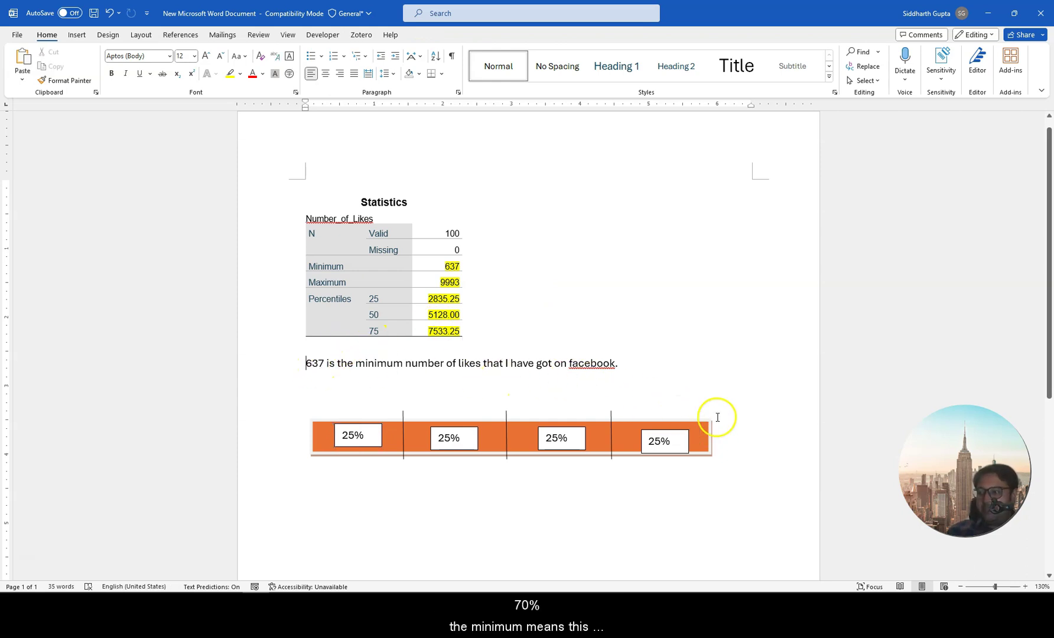